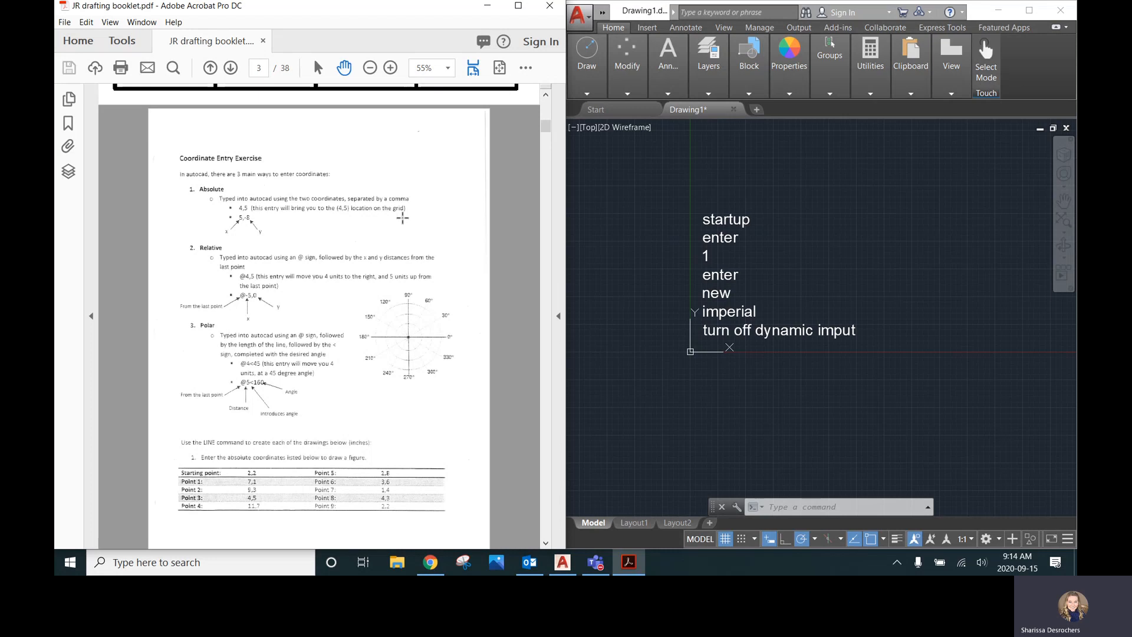
# Maximize the drafting booklet PDF and read the Coordinate Entry Exercise section on absolute, relative and polar coordinates
pyautogui.scroll(1, 237, 207)
pyautogui.scroll(-1, 253, 209)
pyautogui.click(518, 5)
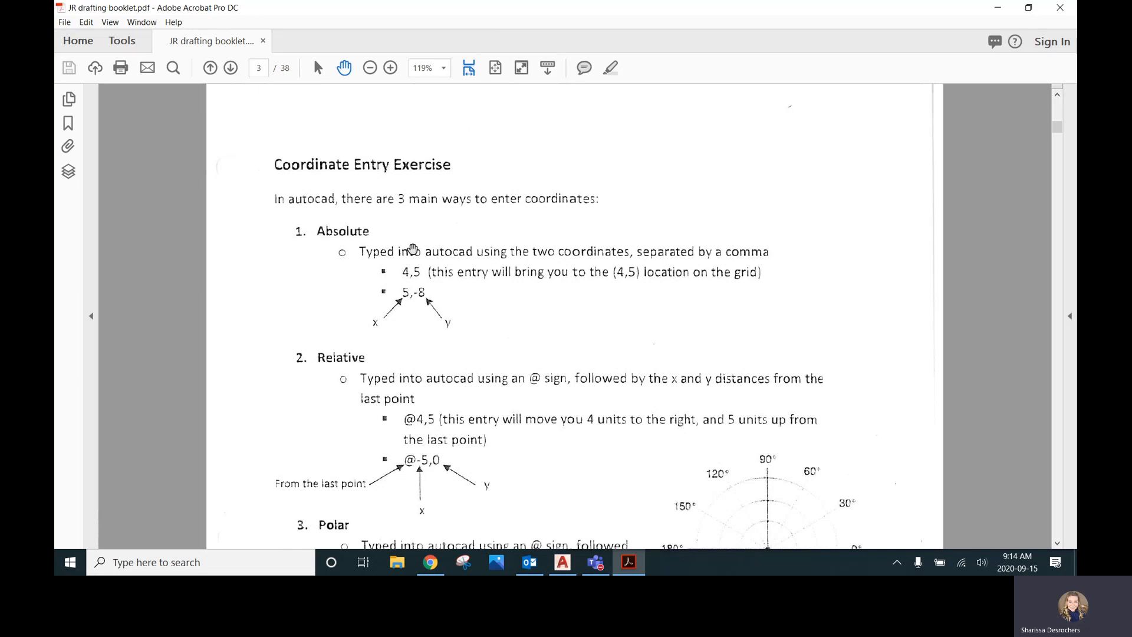
pyautogui.scroll(-8, 419, 318)
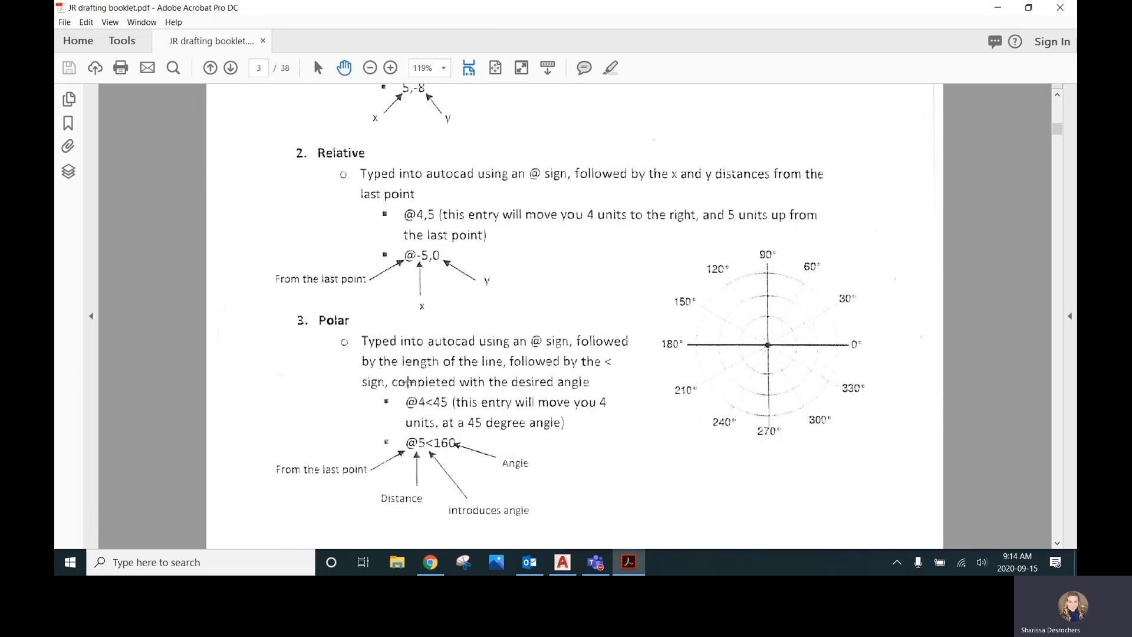
pyautogui.scroll(8, 413, 378)
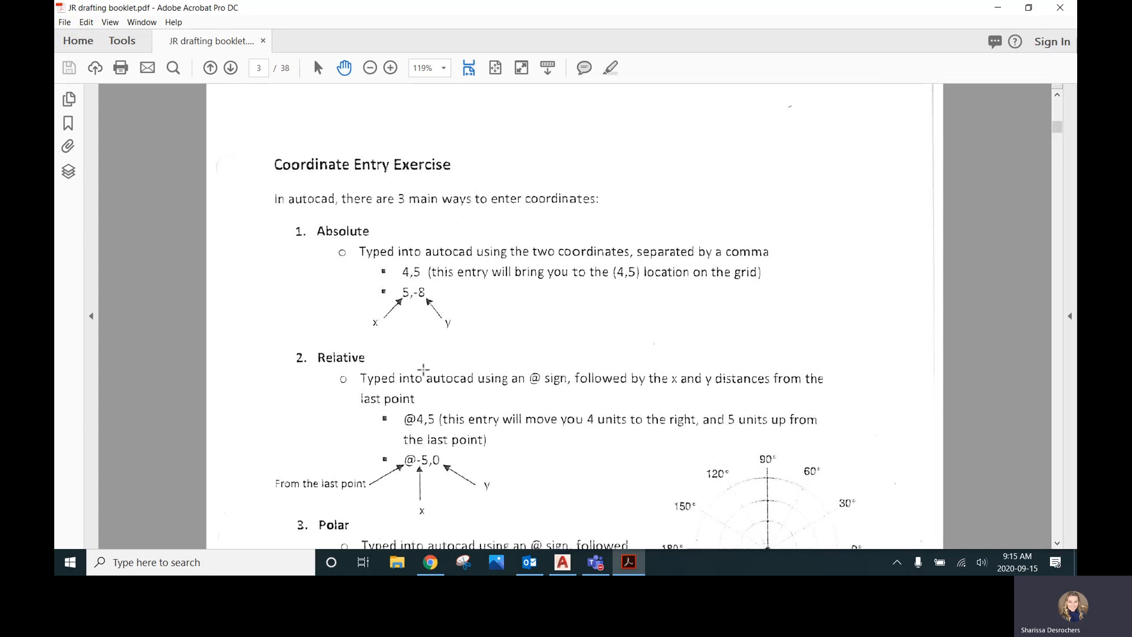
# Switch to AutoCAD and maximize its window over the drawing with the setup notes
pyautogui.click(998, 8)
pyautogui.click(884, 264)
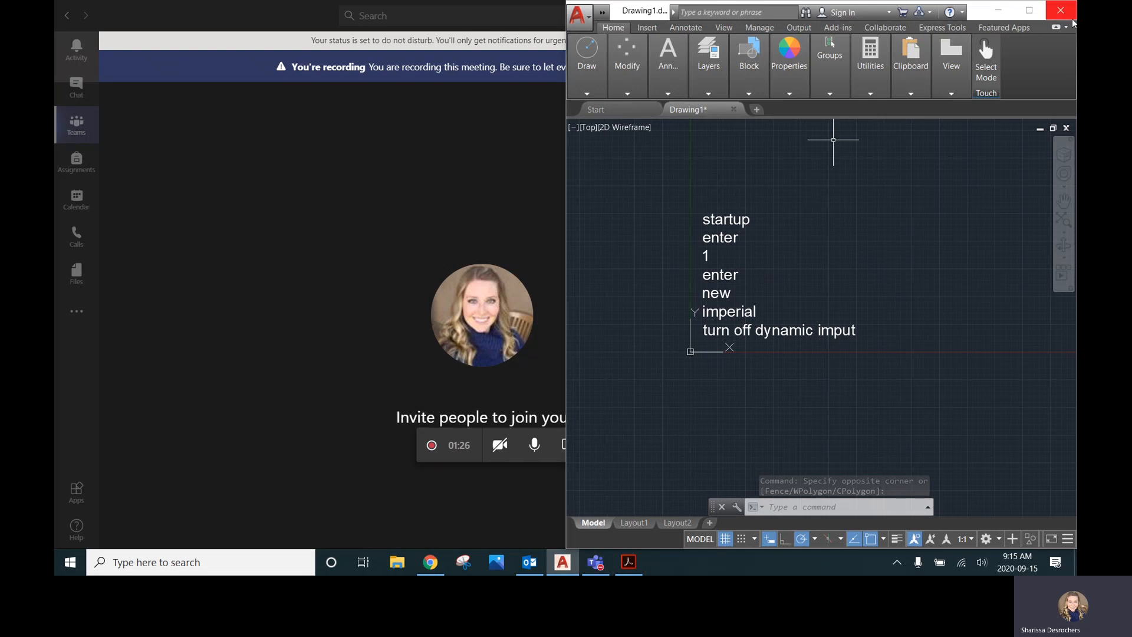
pyautogui.click(1028, 10)
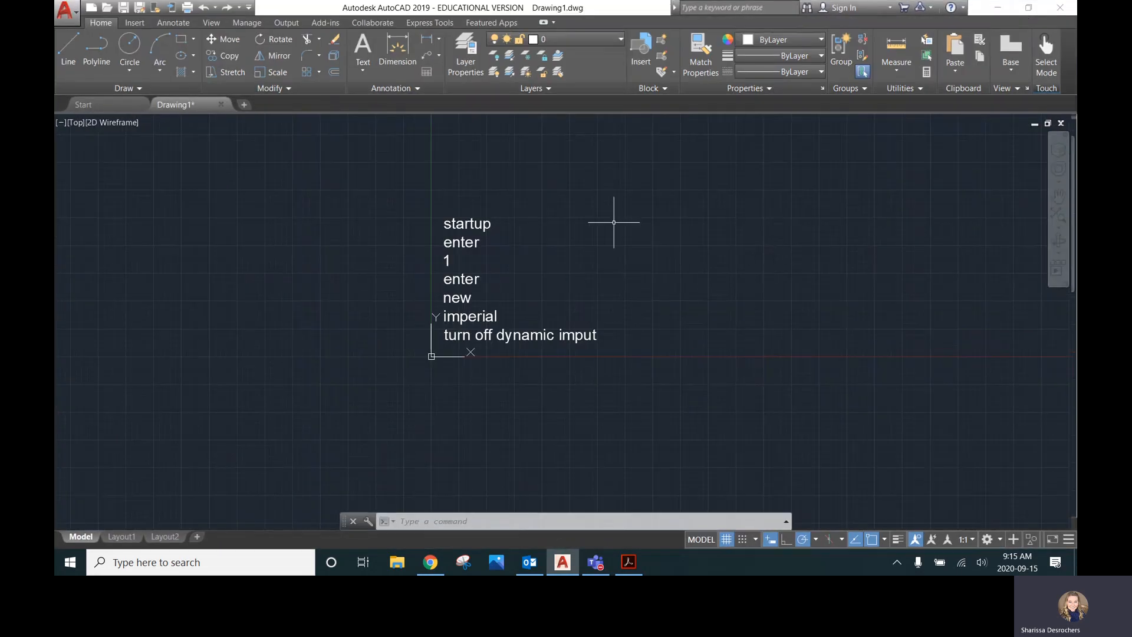
pyautogui.scroll(2, 423, 230)
pyautogui.scroll(-2, 423, 230)
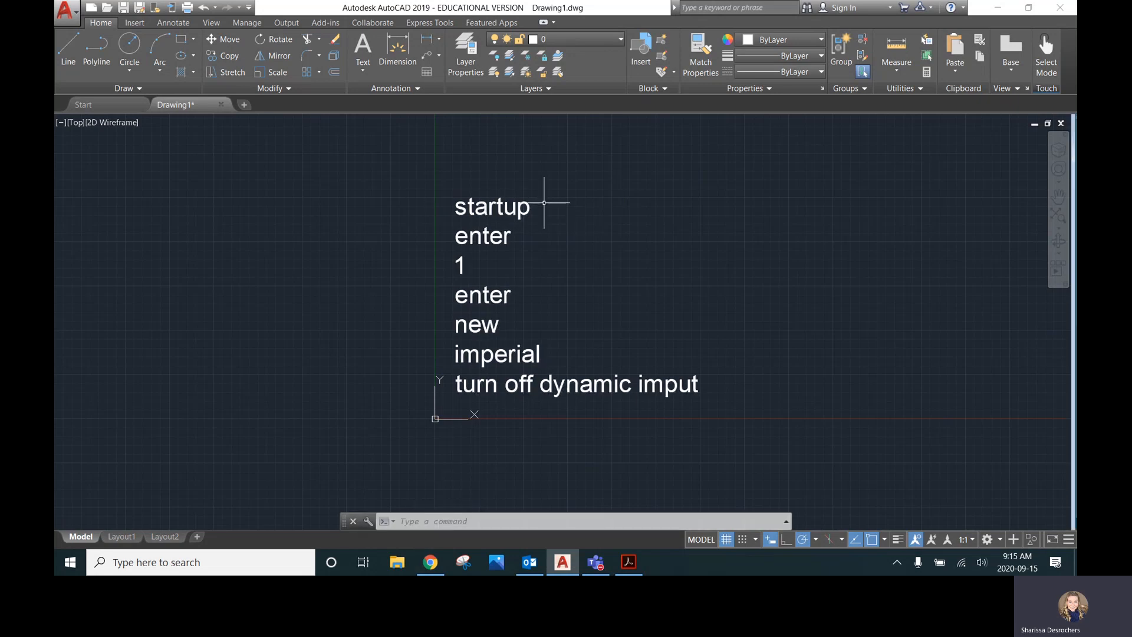
# Set the STARTUP system variable to 1
pyautogui.write('startup')
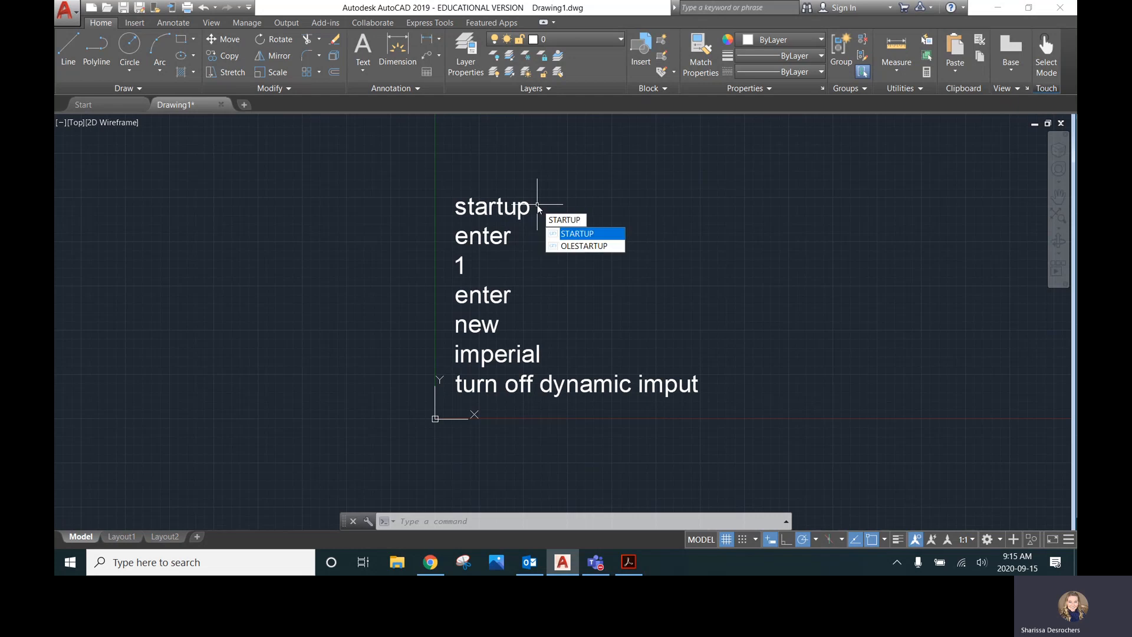
pyautogui.press('Return')
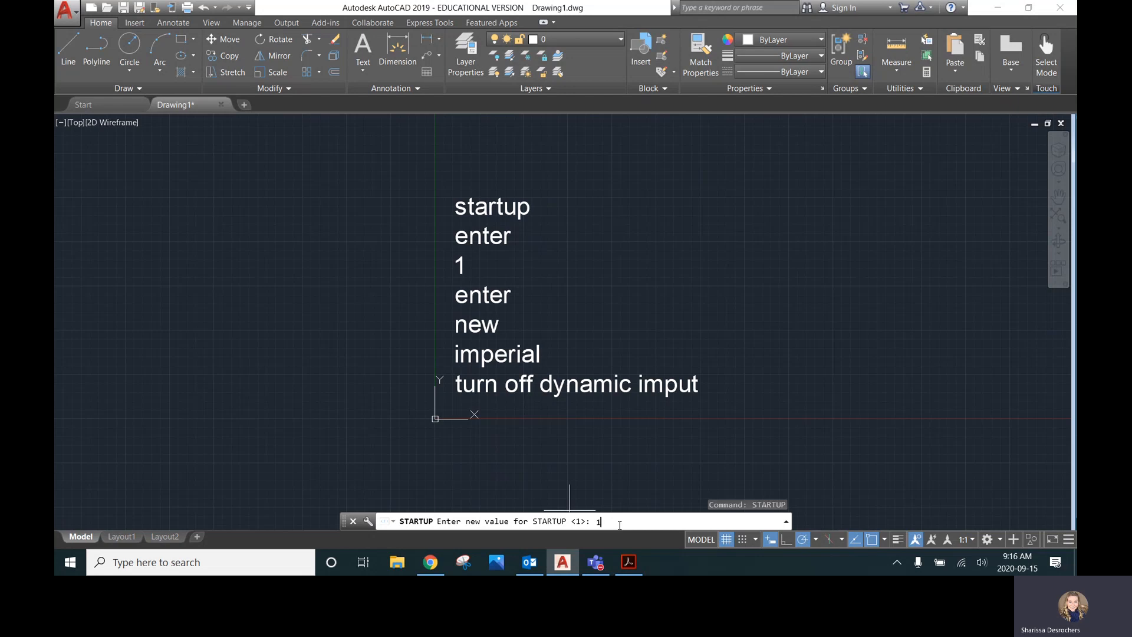
pyautogui.press('Return')
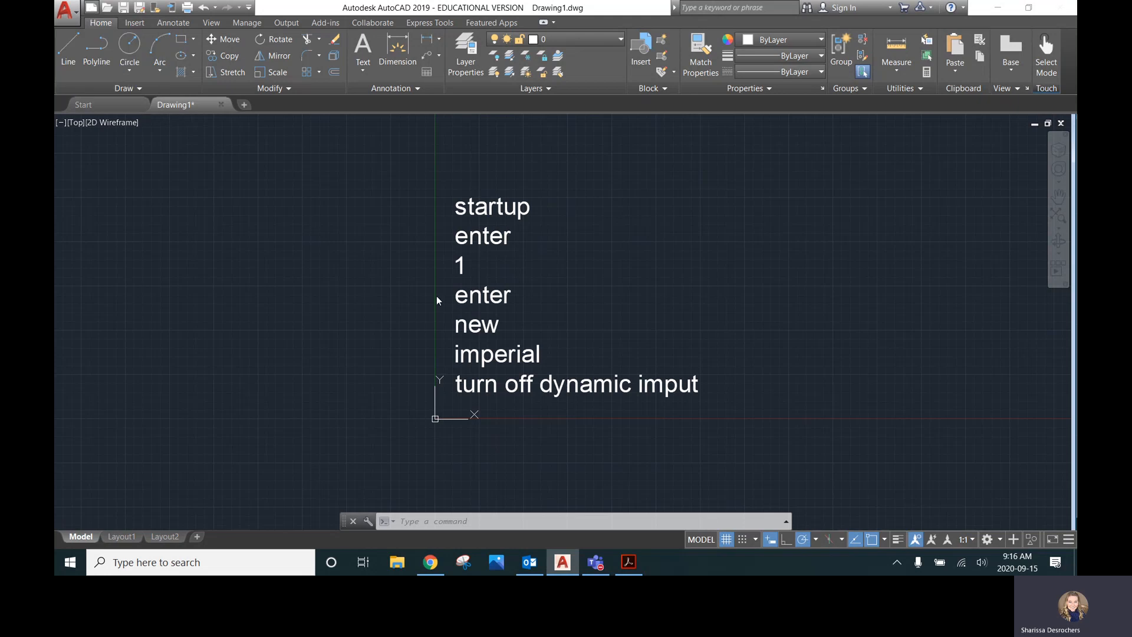
# Create a new drawing from scratch with Imperial (feet and inches) settings, checking Drawing1 before returning to Drawing2
pyautogui.hotkey('ctrl', 'n')
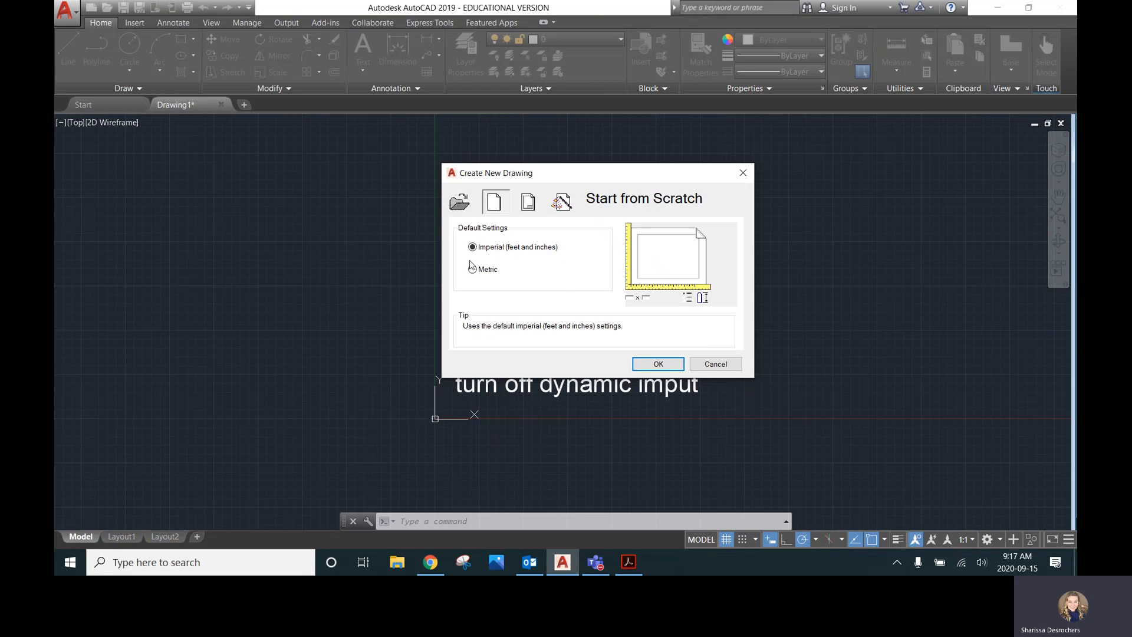
pyautogui.click(658, 363)
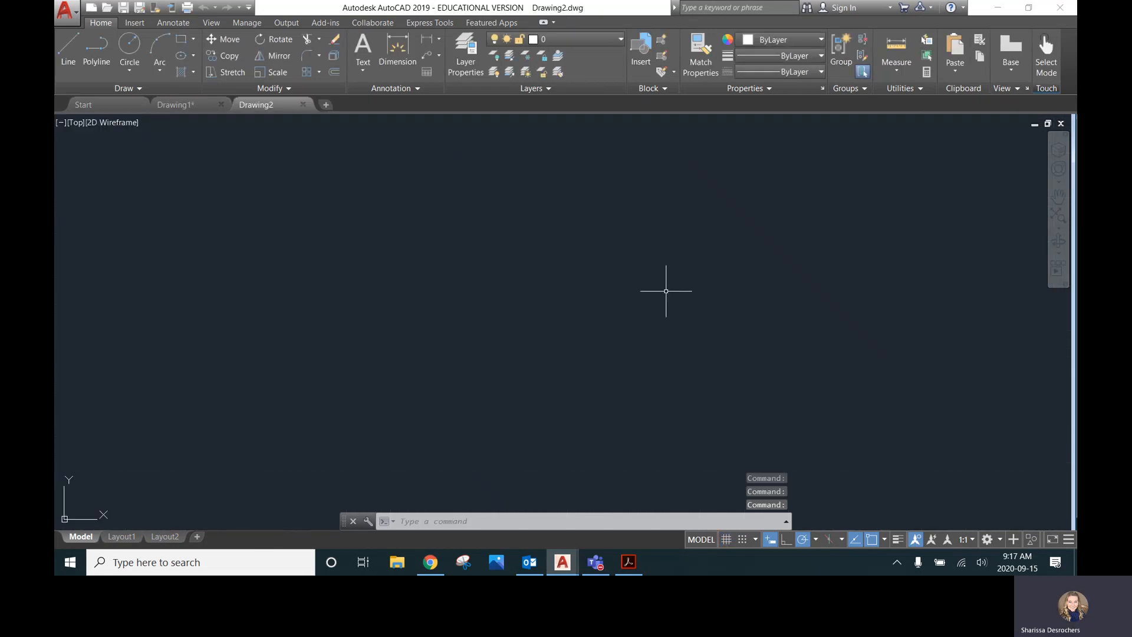
pyautogui.click(164, 105)
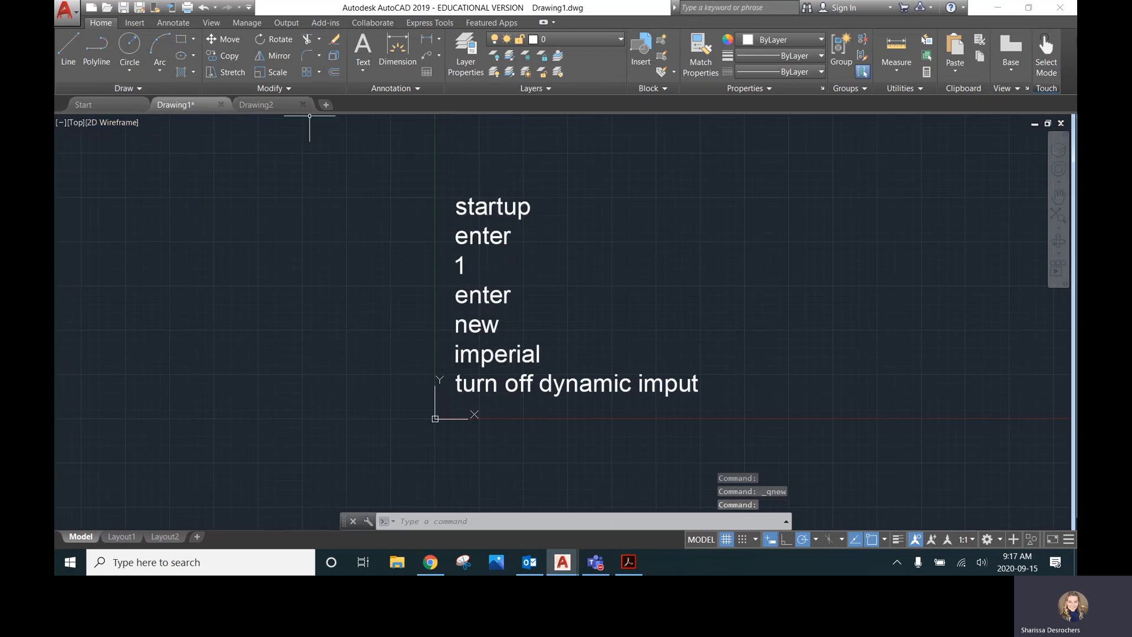
pyautogui.click(277, 105)
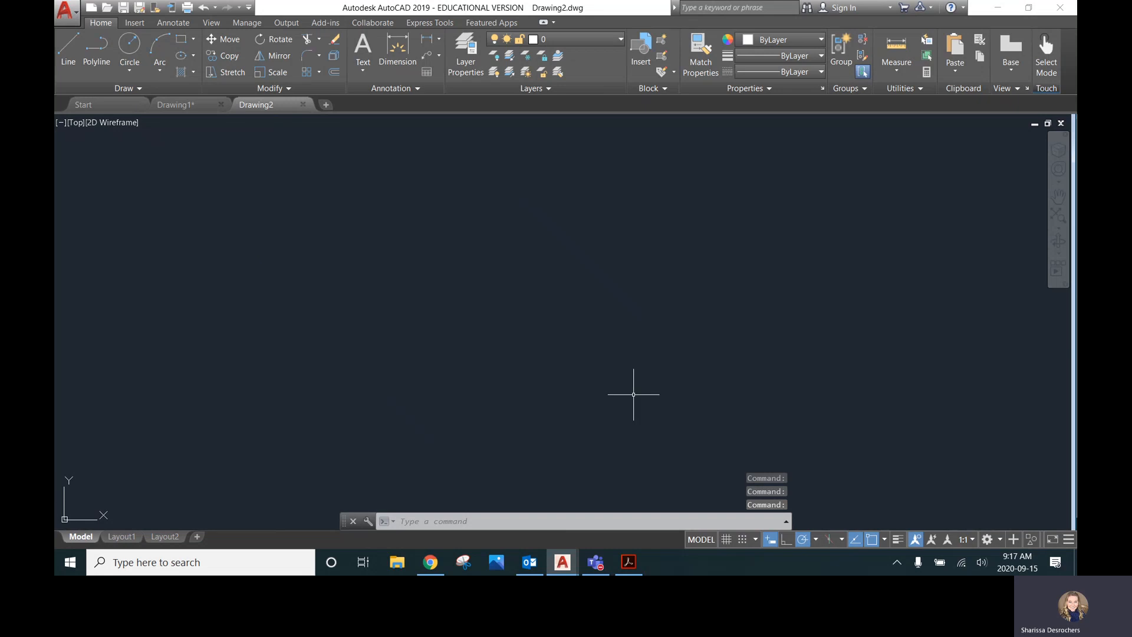
# Turn on the grid display in the new drawing
pyautogui.scroll(-2, 624, 377)
pyautogui.scroll(-2, 553, 373)
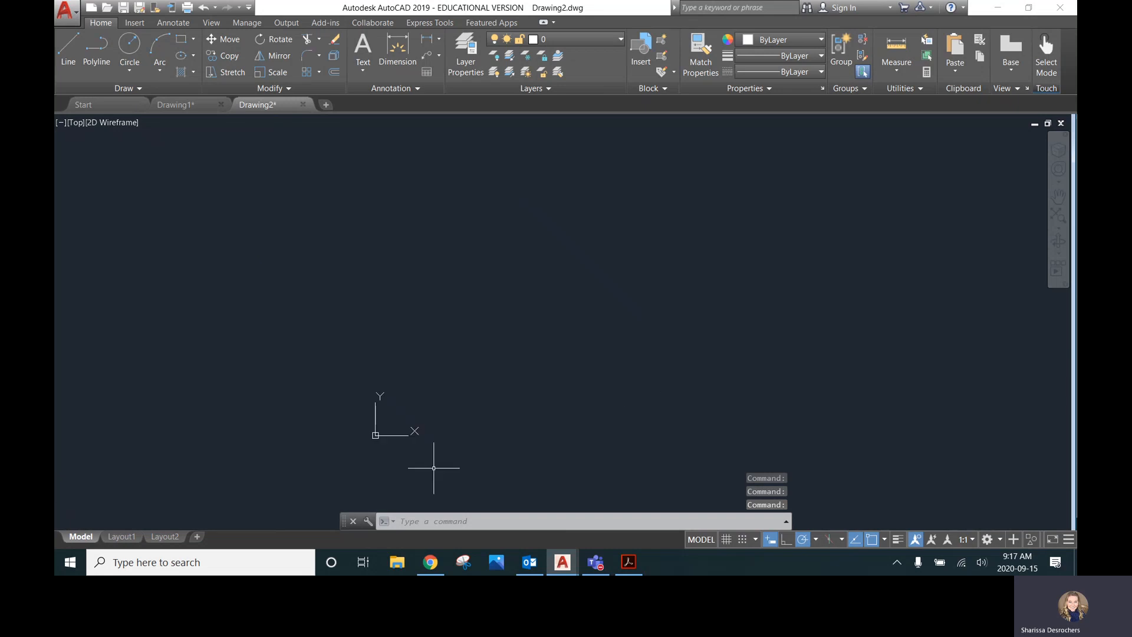
pyautogui.scroll(2, 432, 466)
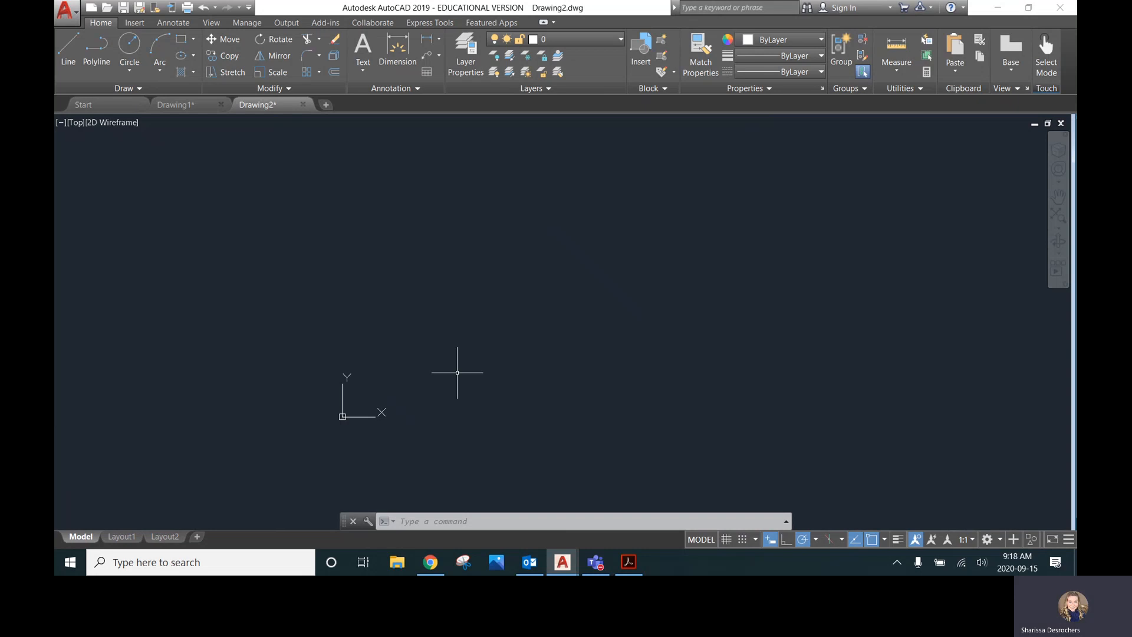
pyautogui.click(726, 539)
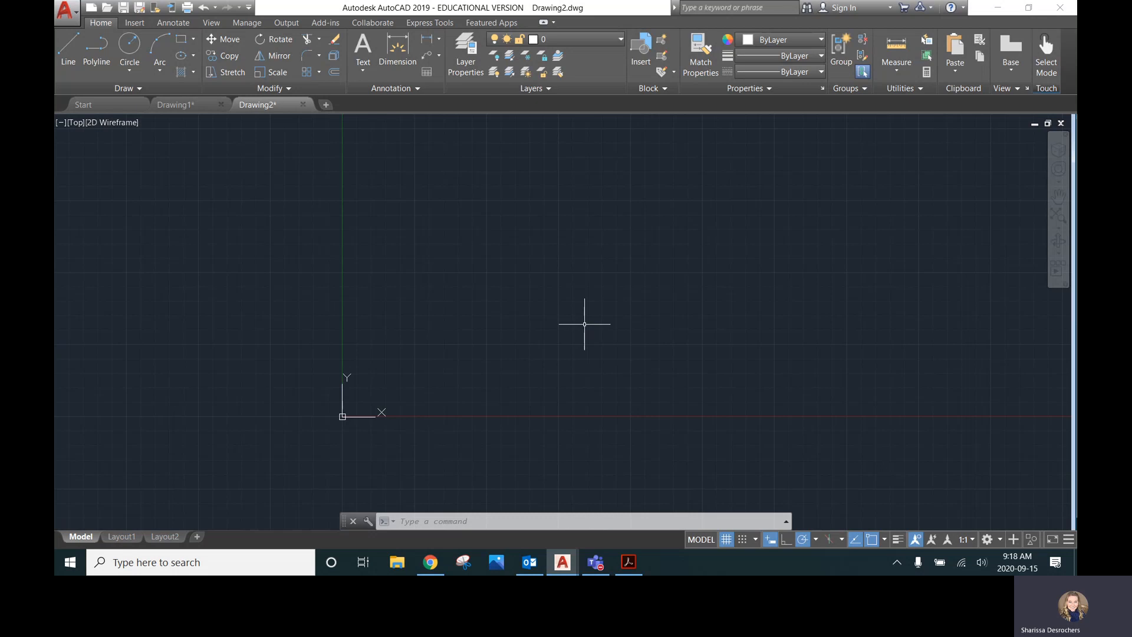
pyautogui.scroll(2, 489, 330)
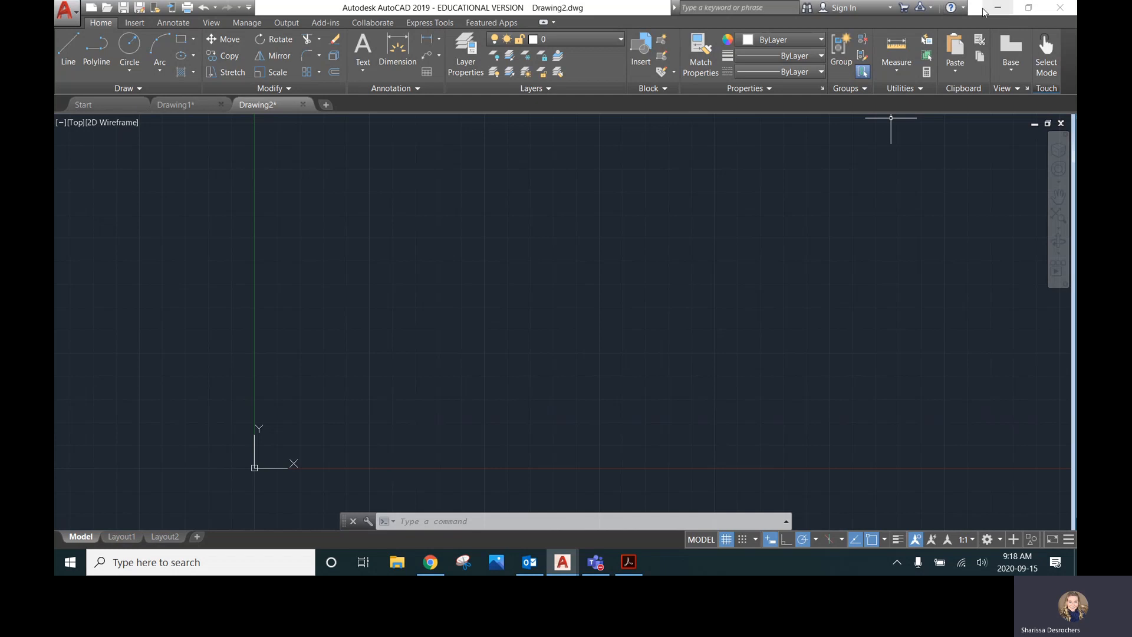
# Arrange AutoCAD and the PDF booklet side by side, AutoCAD on the right half and the booklet on the left
pyautogui.moveTo(978, 11); pyautogui.dragTo(1072, 68)
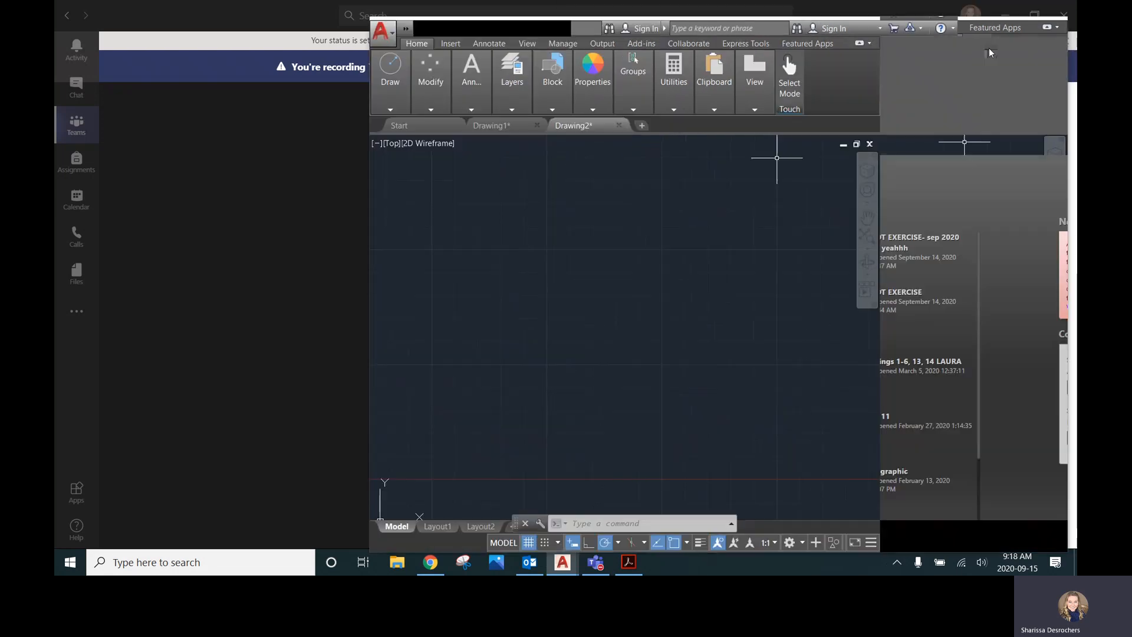
pyautogui.moveTo(978, 11); pyautogui.dragTo(990, 50)
pyautogui.moveTo(990, 49); pyautogui.dragTo(1074, 76)
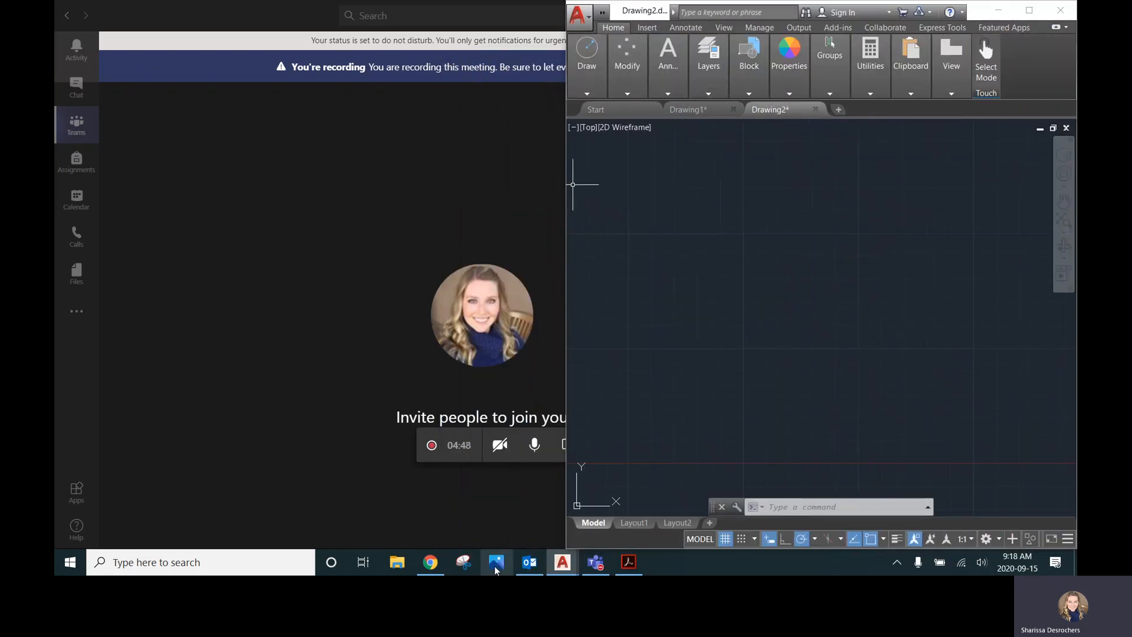
pyautogui.click(628, 561)
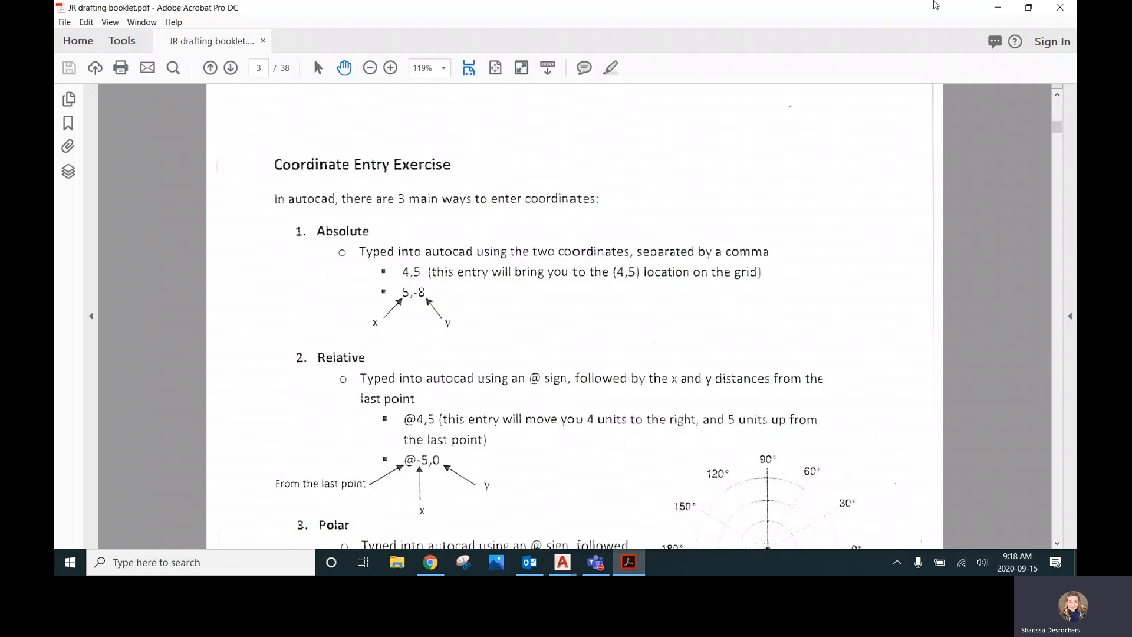
pyautogui.moveTo(906, 16); pyautogui.dragTo(57, 135)
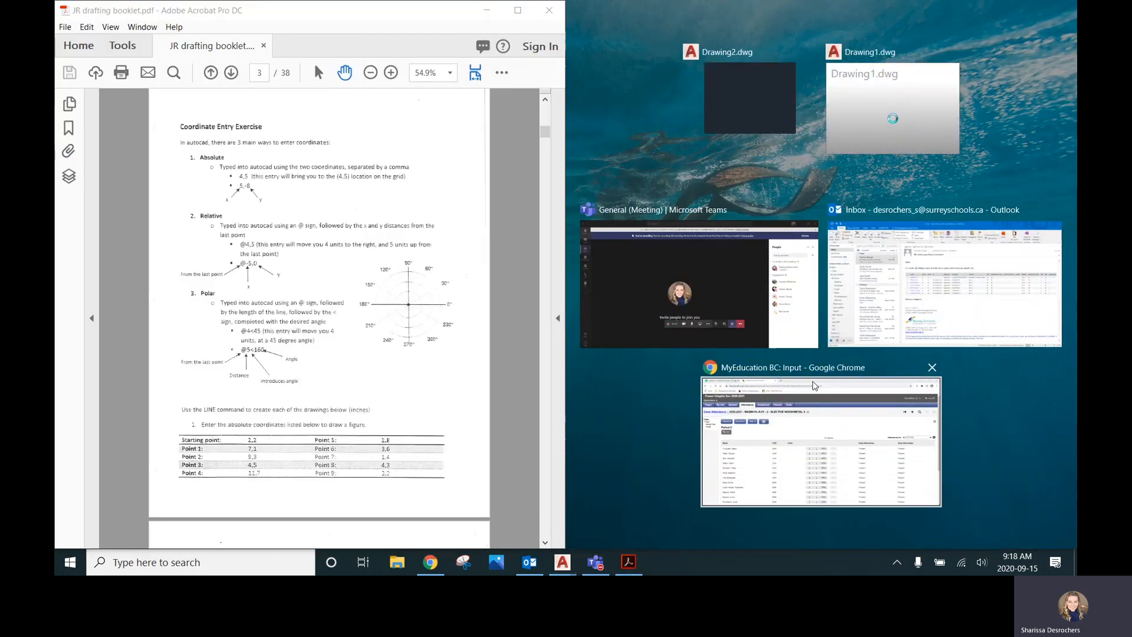
pyautogui.click(762, 90)
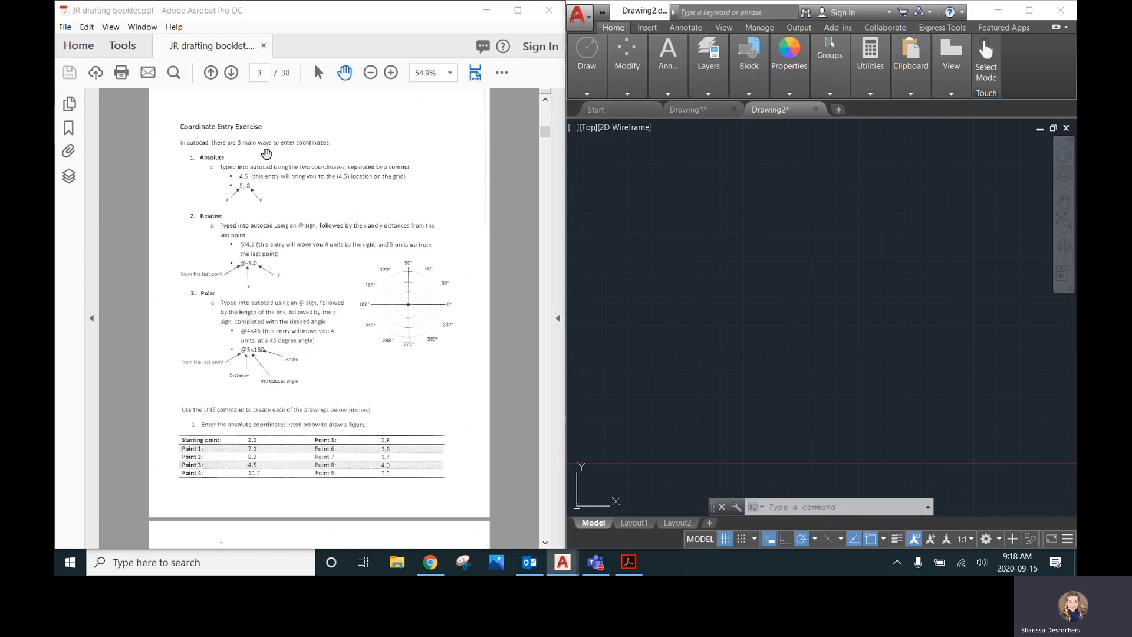
# Start the Line command and place its first point at coordinates 4,5
pyautogui.moveTo(652, 430)
pyautogui.mouseDown(button='middle')
pyautogui.moveTo(715, 362)
pyautogui.moveTo(842, 263)
pyautogui.moveTo(827, 265)
pyautogui.mouseUp(button='middle')
pyautogui.scroll(1, 679, 204)
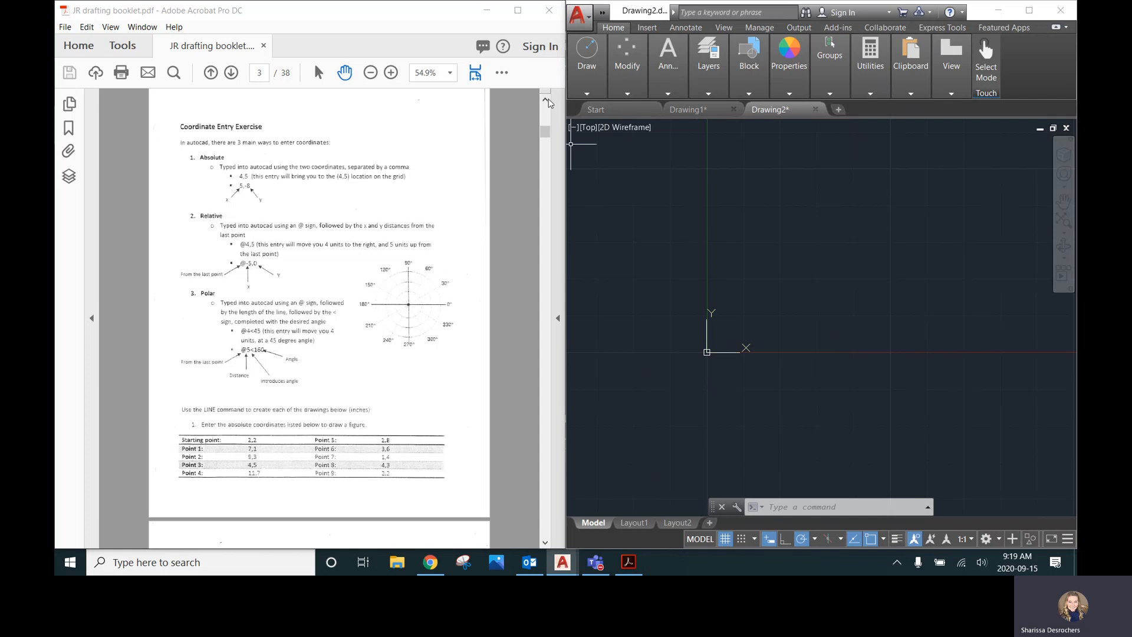
pyautogui.click(586, 94)
pyautogui.click(472, 118)
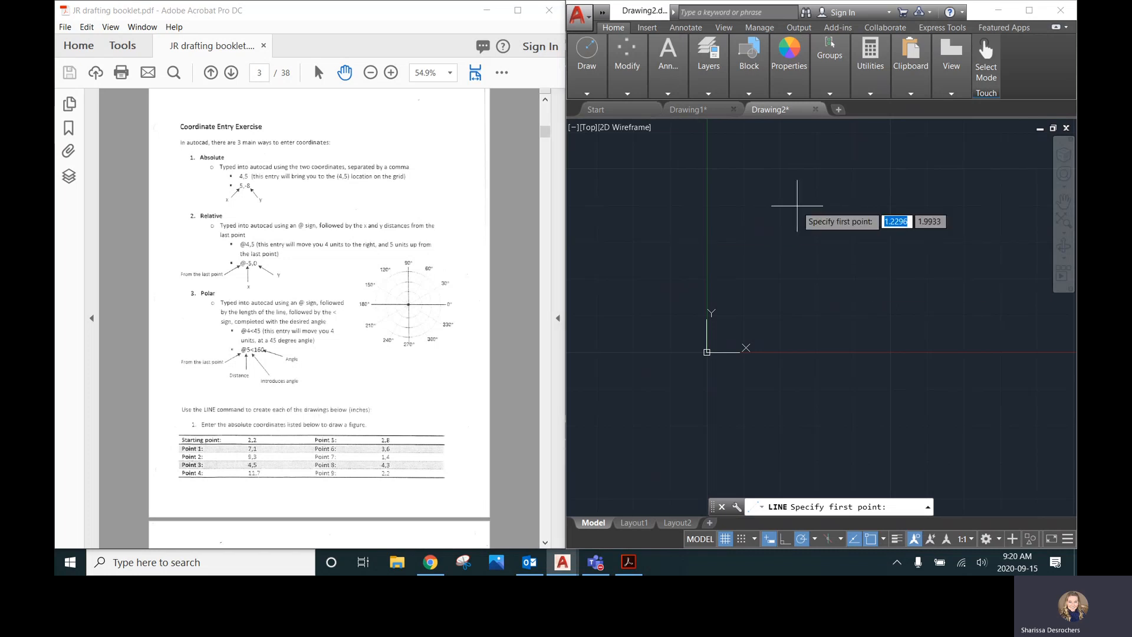
pyautogui.write('4')
pyautogui.press('Tab')
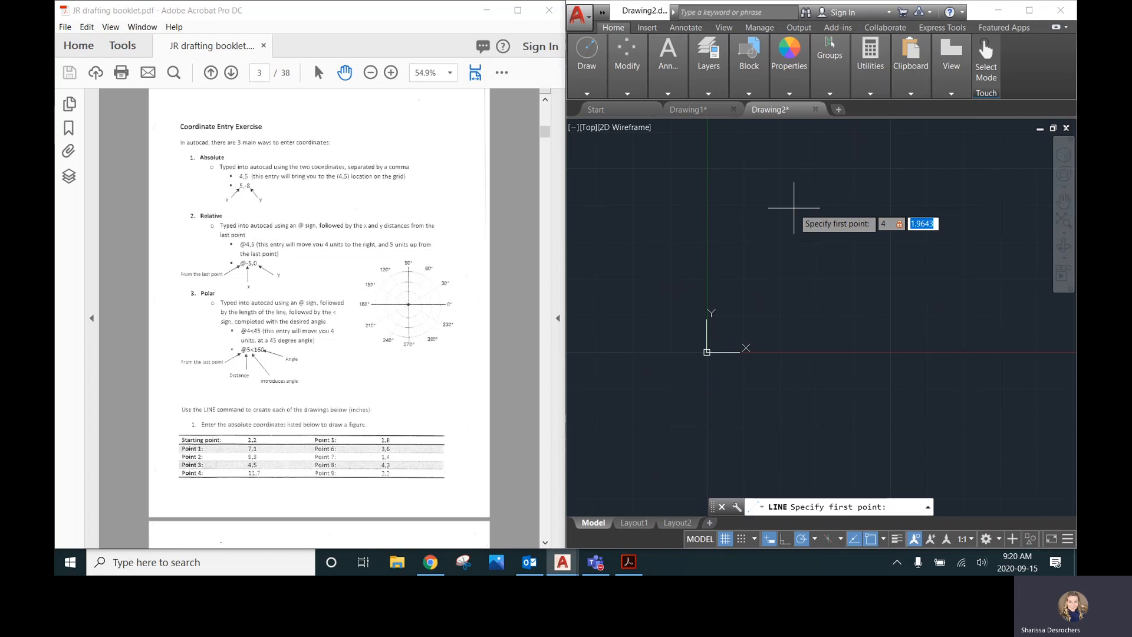
pyautogui.write('5')
pyautogui.press('Return')
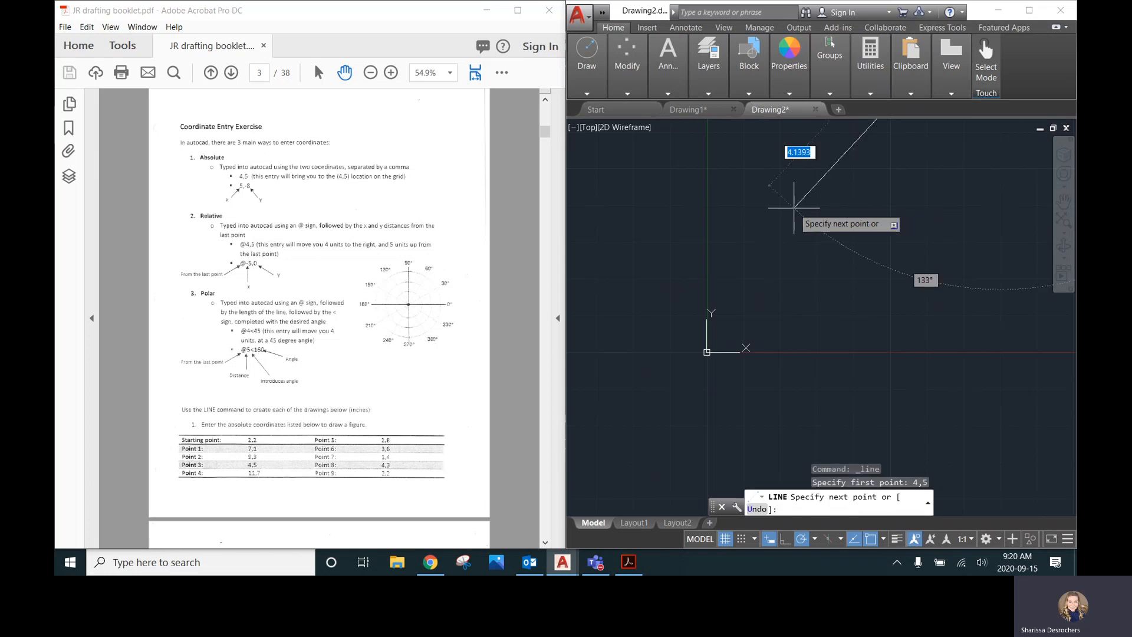
# Enter 5,-8 as the next line point relative to the first, then end the Line command
pyautogui.scroll(-5, 790, 213)
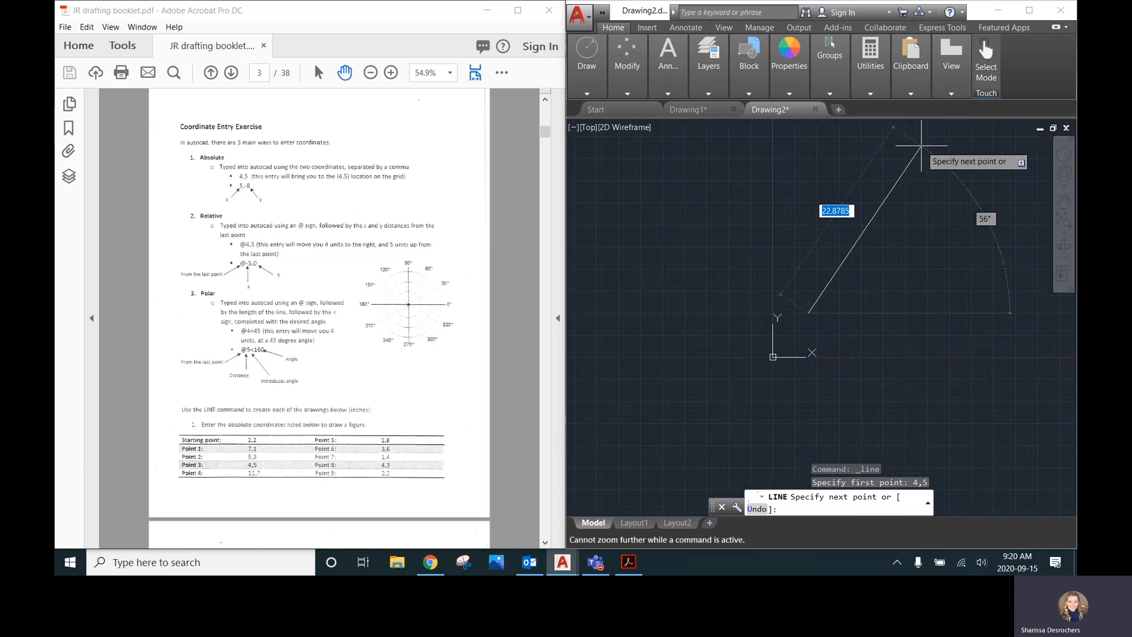
pyautogui.scroll(-3, 851, 263)
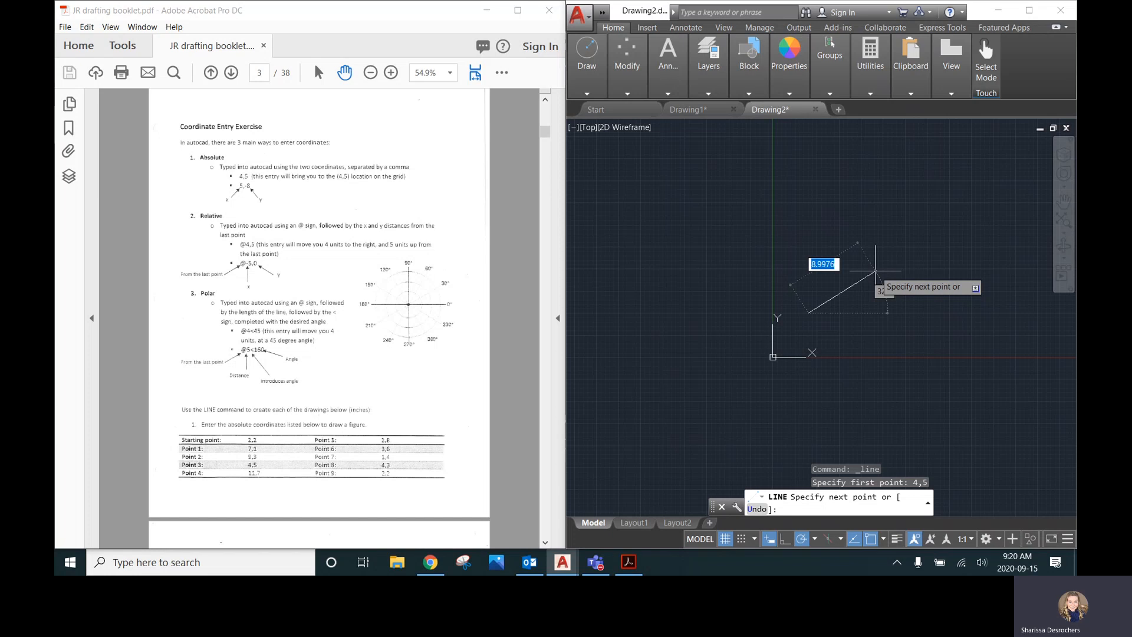
pyautogui.write('5')
pyautogui.press('Tab')
pyautogui.write('-8')
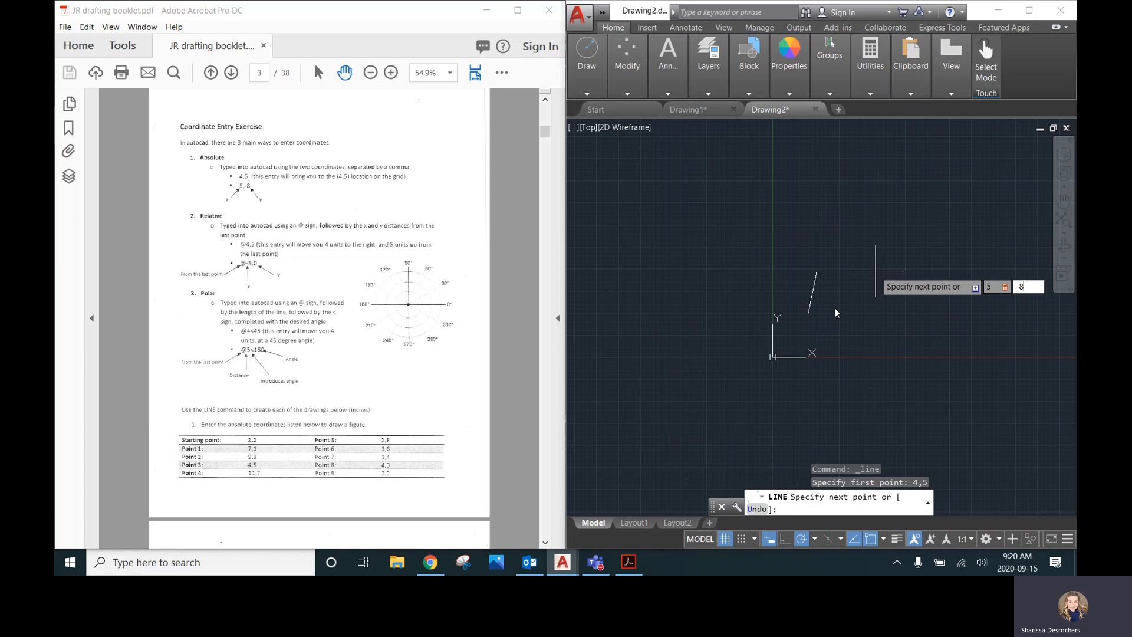
pyautogui.press('Return')
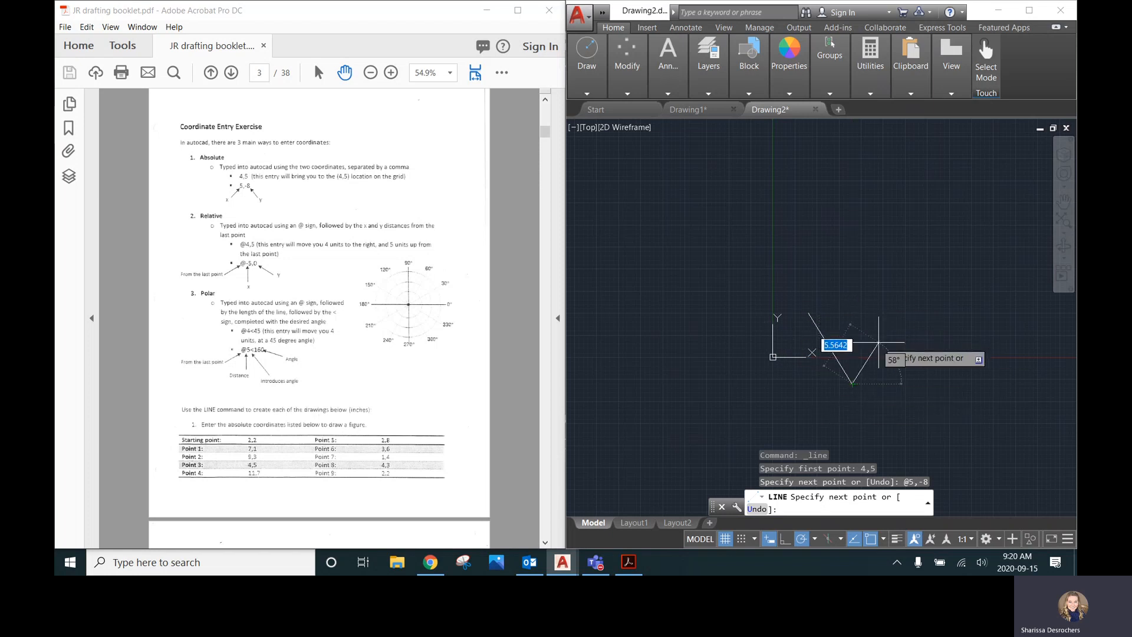
pyautogui.scroll(3, 861, 372)
pyautogui.scroll(-2, 869, 349)
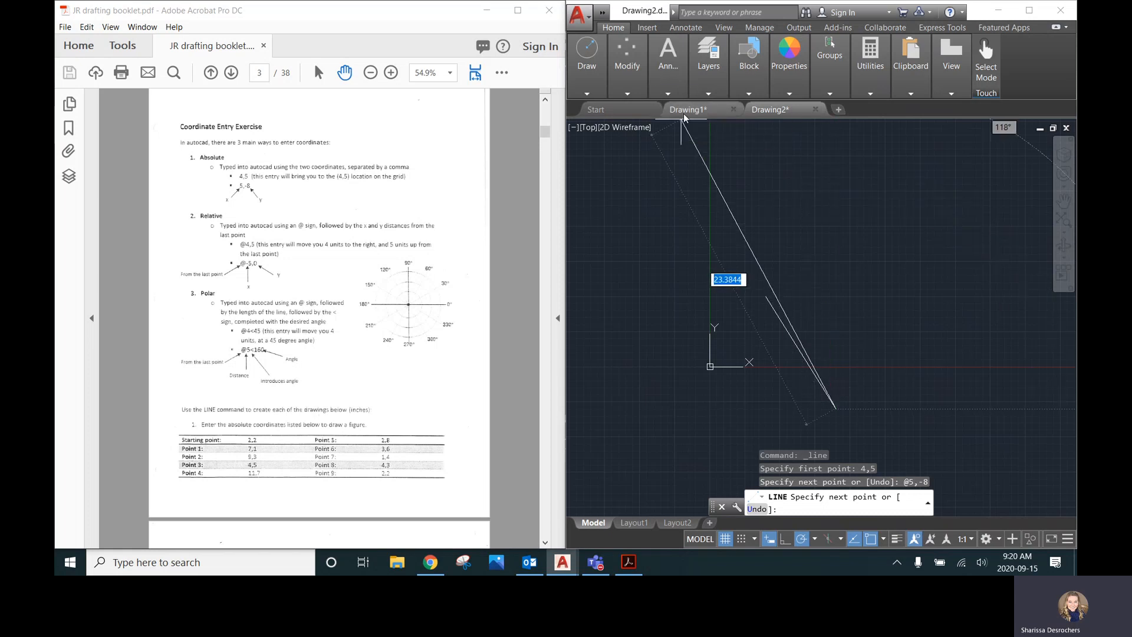
pyautogui.press('Escape')
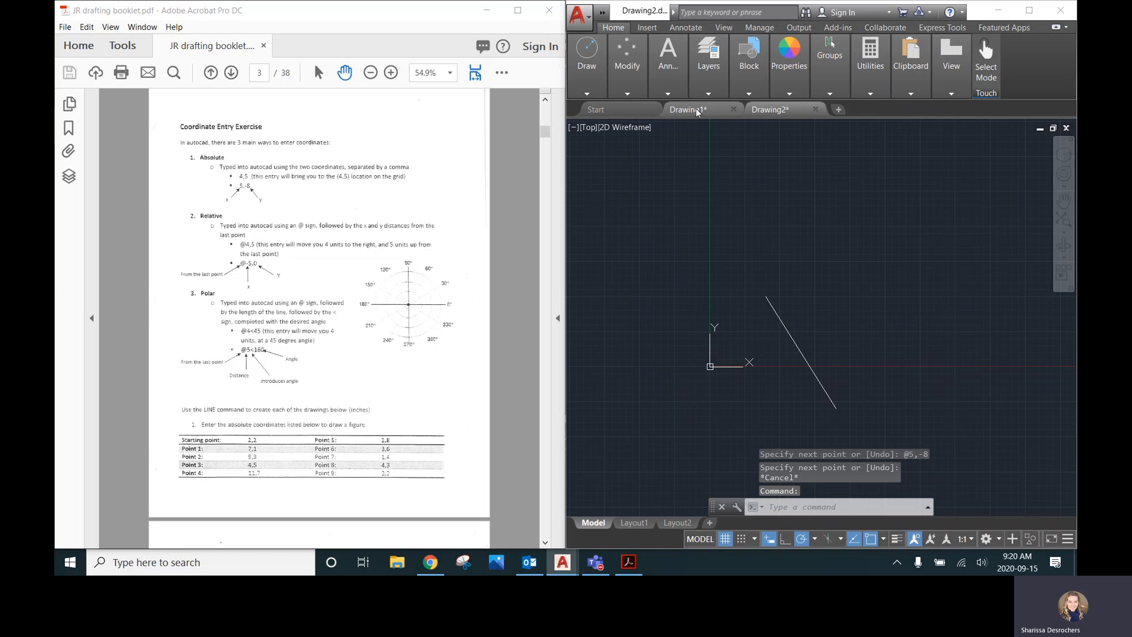
# Start a new line from the upper endpoint of the existing line, at point 4,5
pyautogui.click(689, 109)
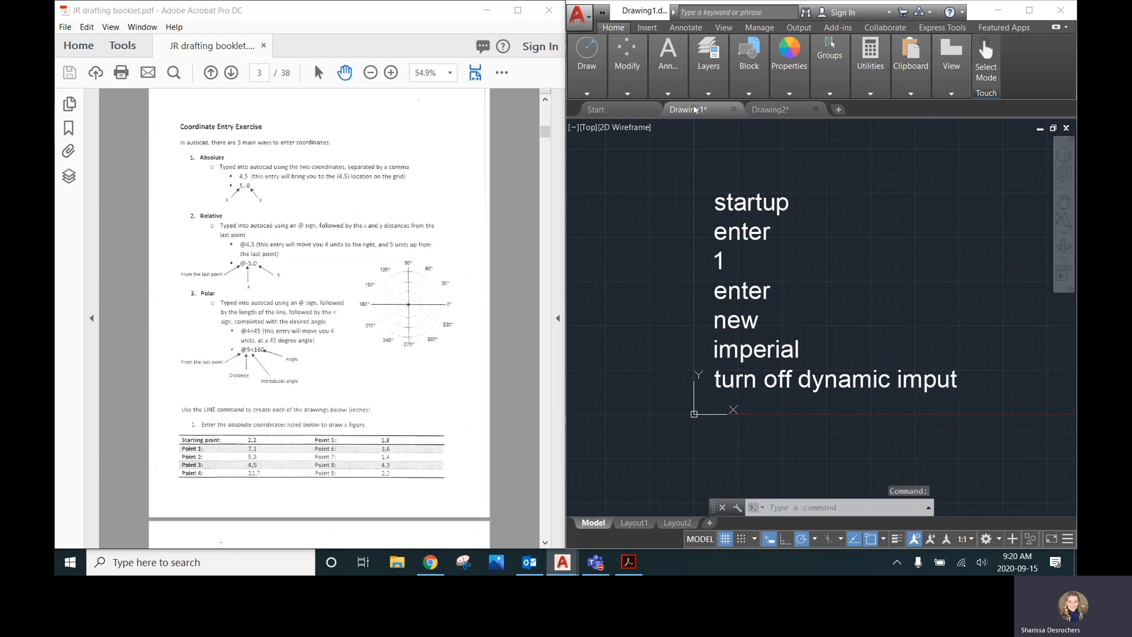
pyautogui.click(790, 111)
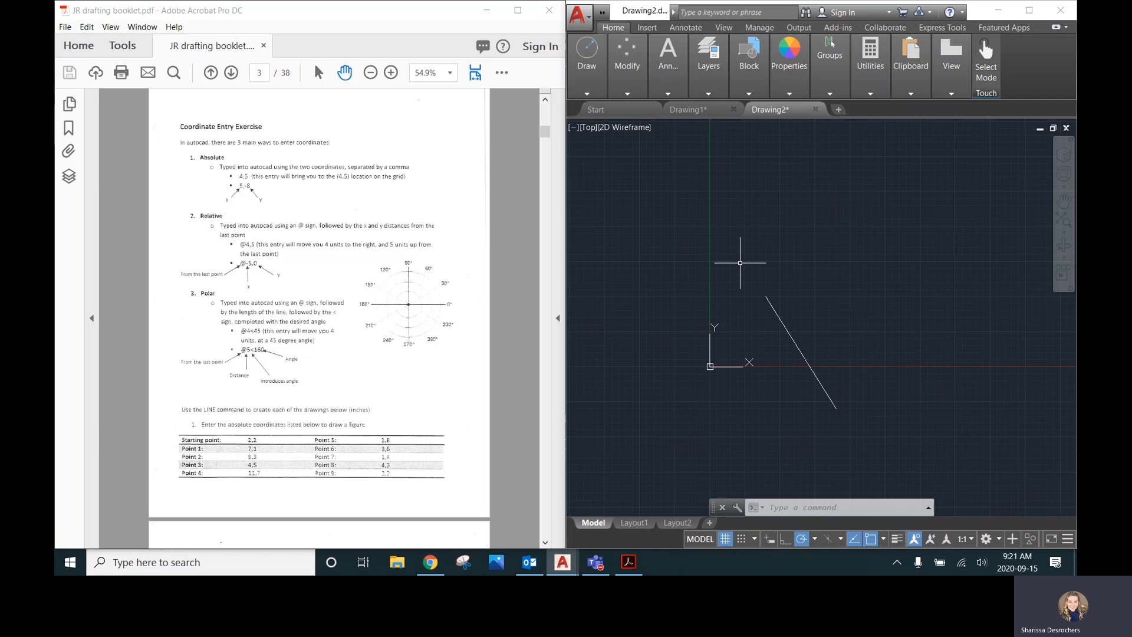
pyautogui.click(590, 77)
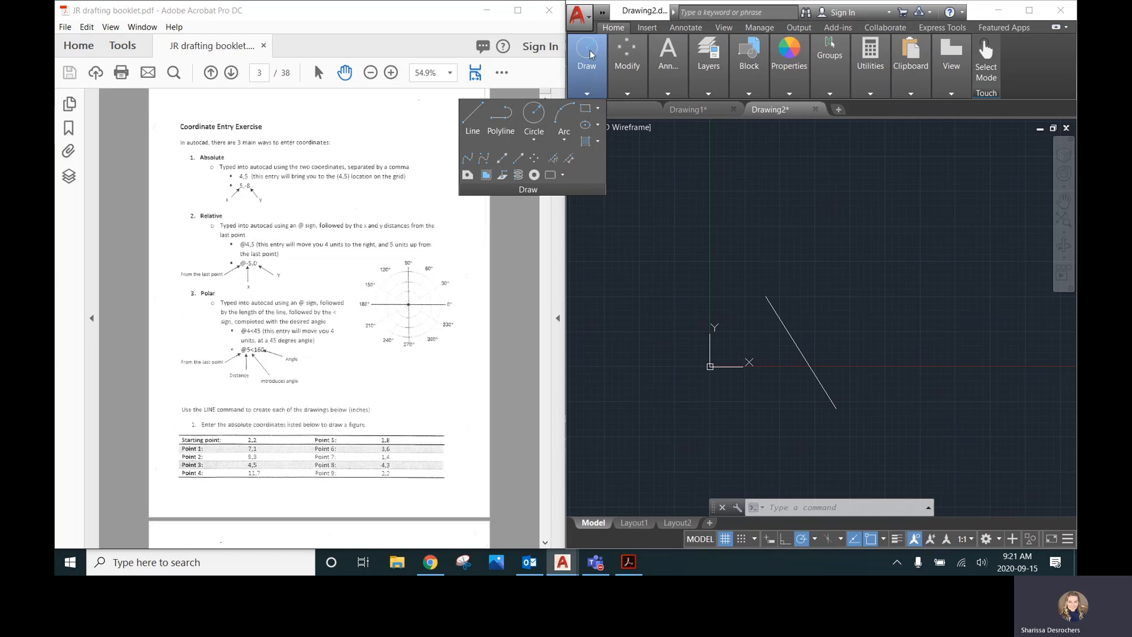
pyautogui.click(472, 125)
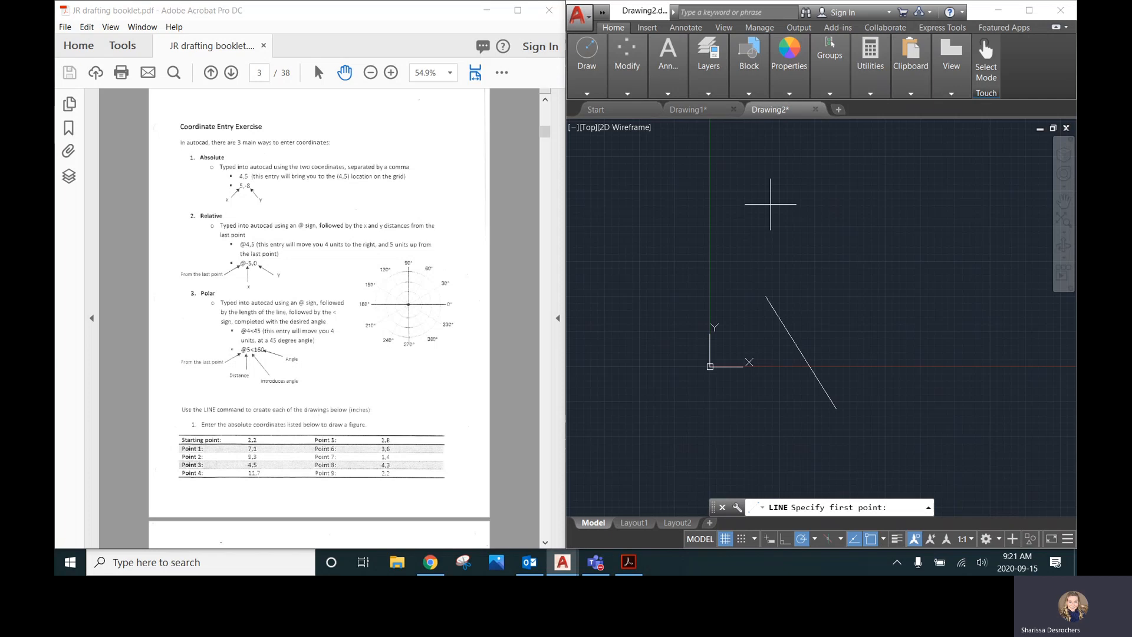
pyautogui.click(765, 297)
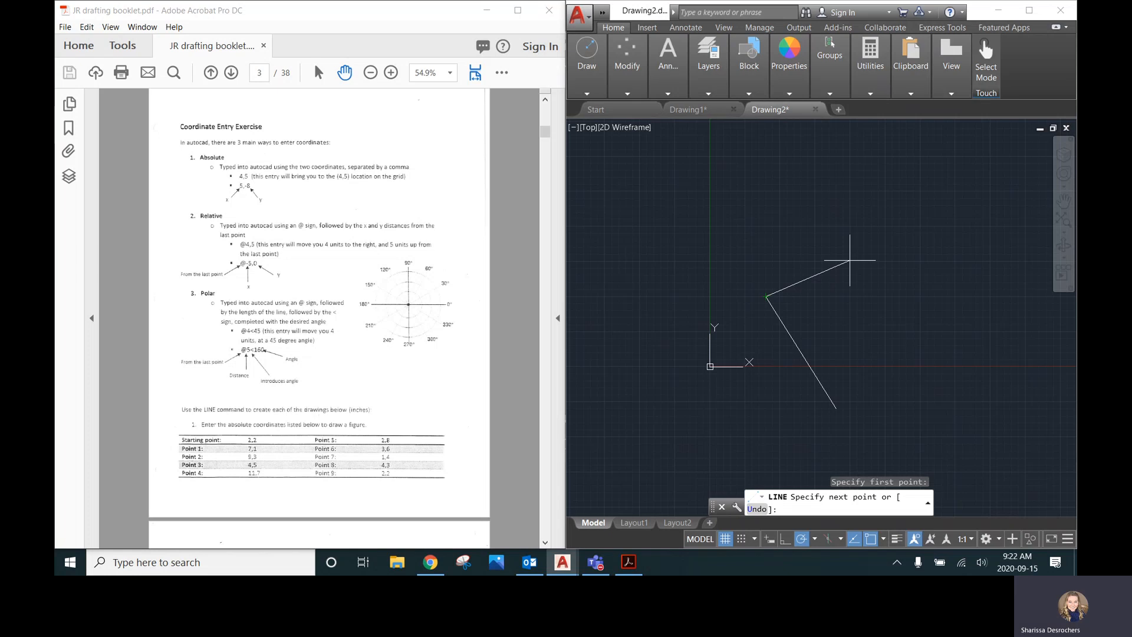
# Continue the line to the relative point @1,3
pyautogui.write('@')
pyautogui.write('1,')
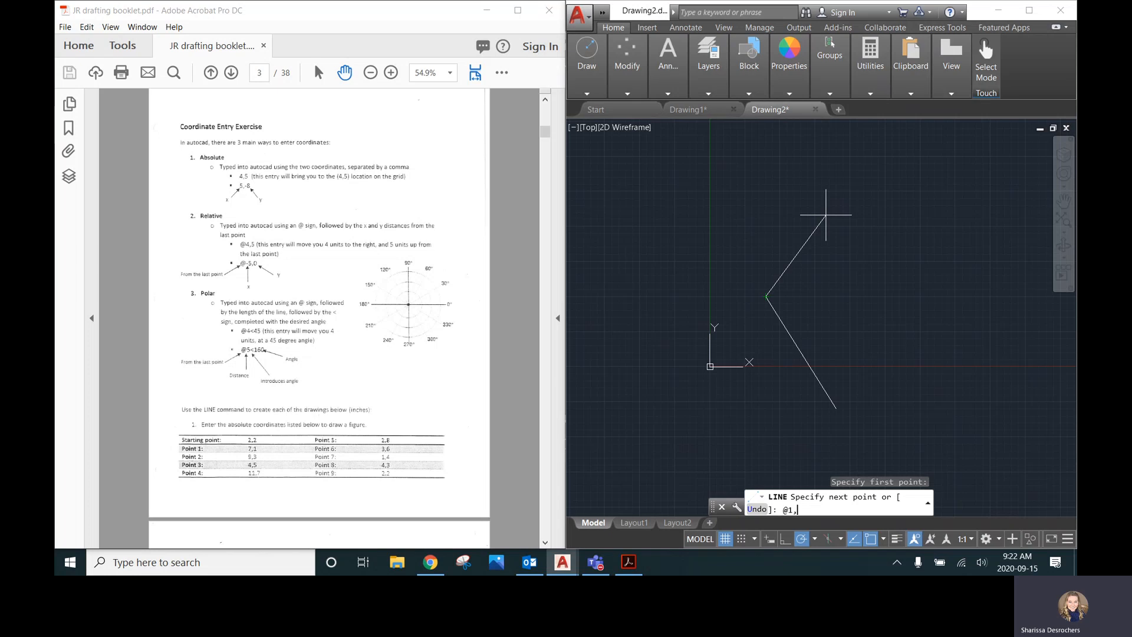
pyautogui.write('3')
pyautogui.press('Return')
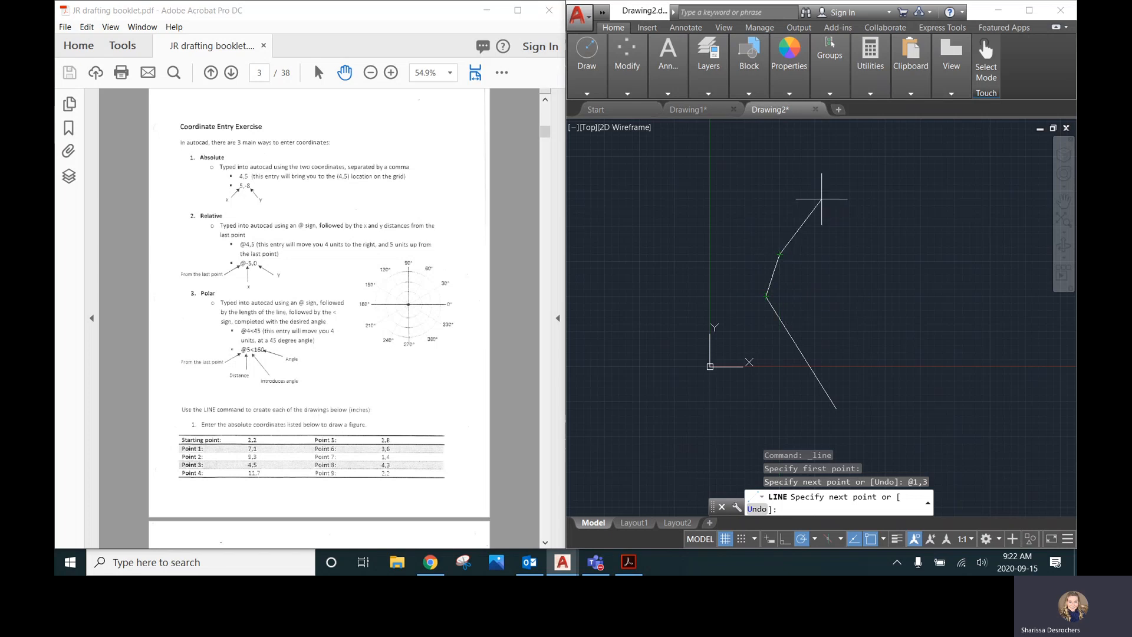
# Add a segment to the relative point @-2,-8 and end the Line command
pyautogui.scroll(2, 808, 209)
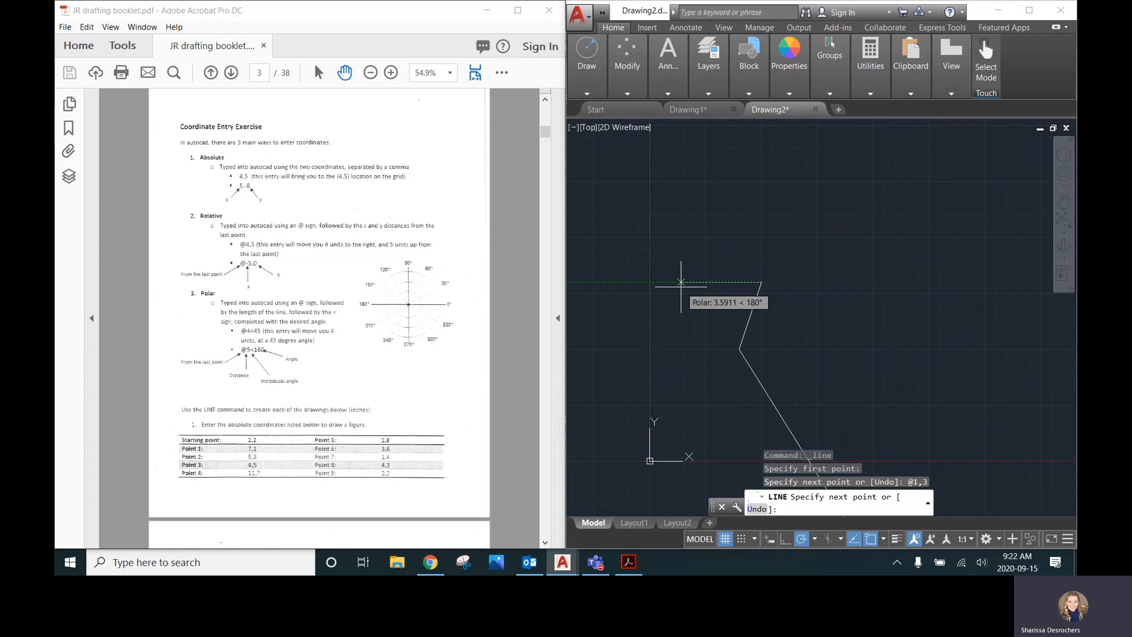
pyautogui.write('@')
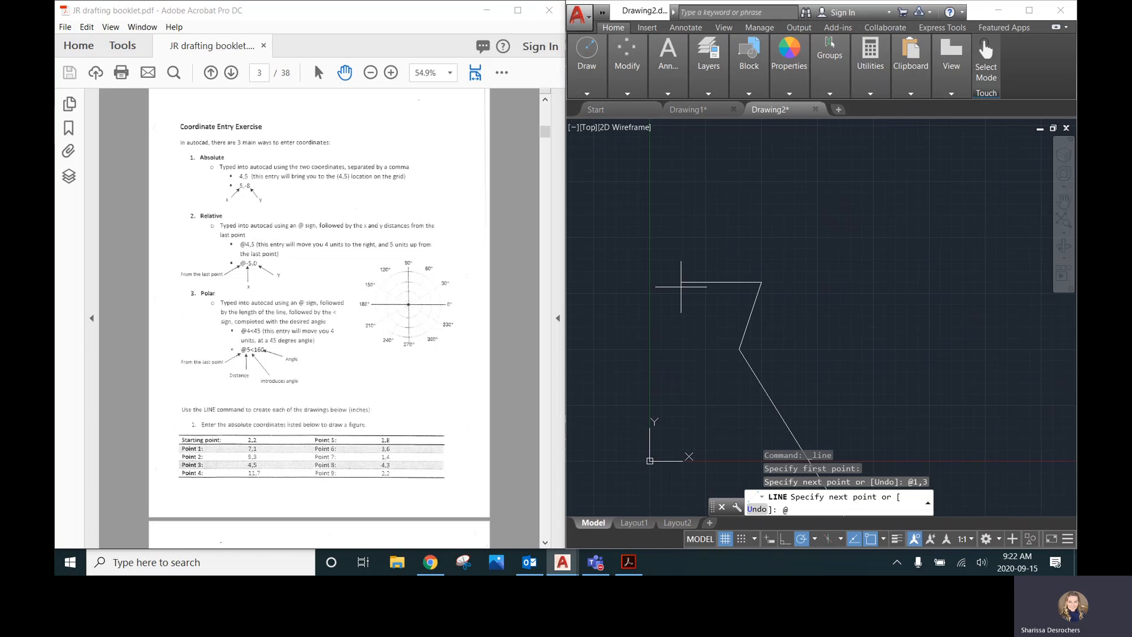
pyautogui.write('-2,-8')
pyautogui.press('Return')
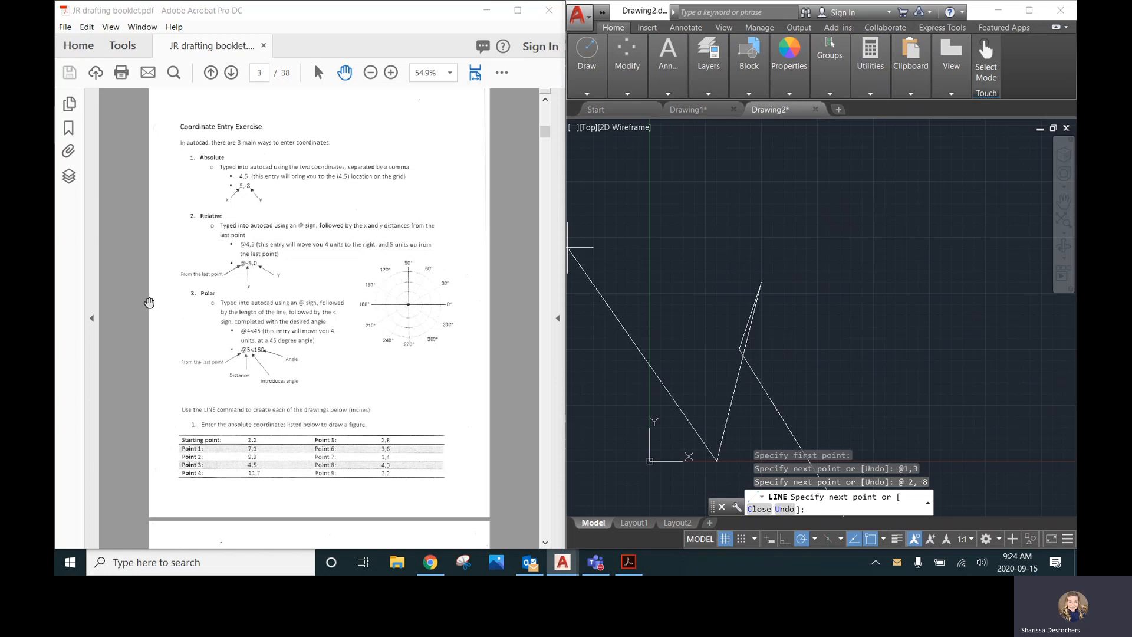
pyautogui.scroll(-2, 985, 323)
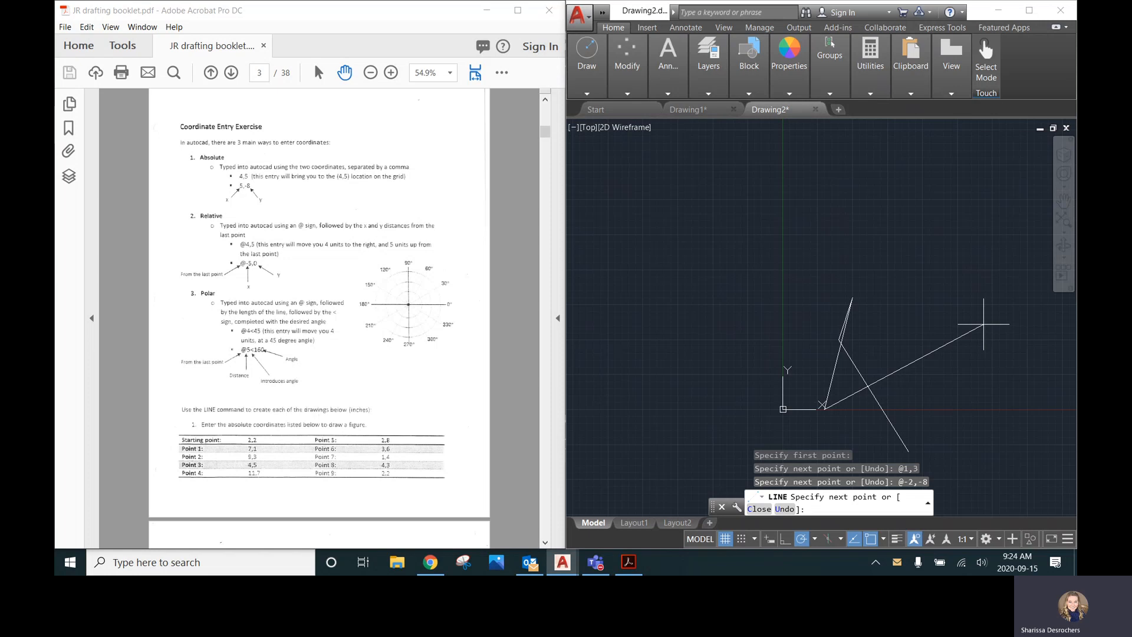
pyautogui.press('Escape')
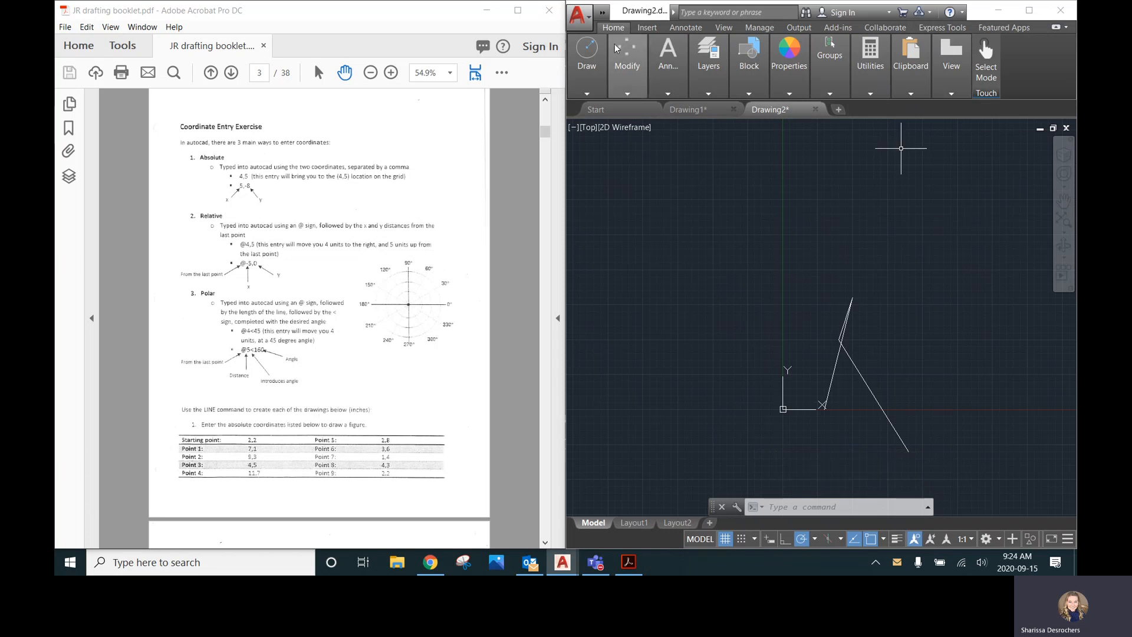
# Draw a line from the lower end of the first line using the polar entry @5<30, then end the command
pyautogui.click(587, 56)
pyautogui.click(472, 115)
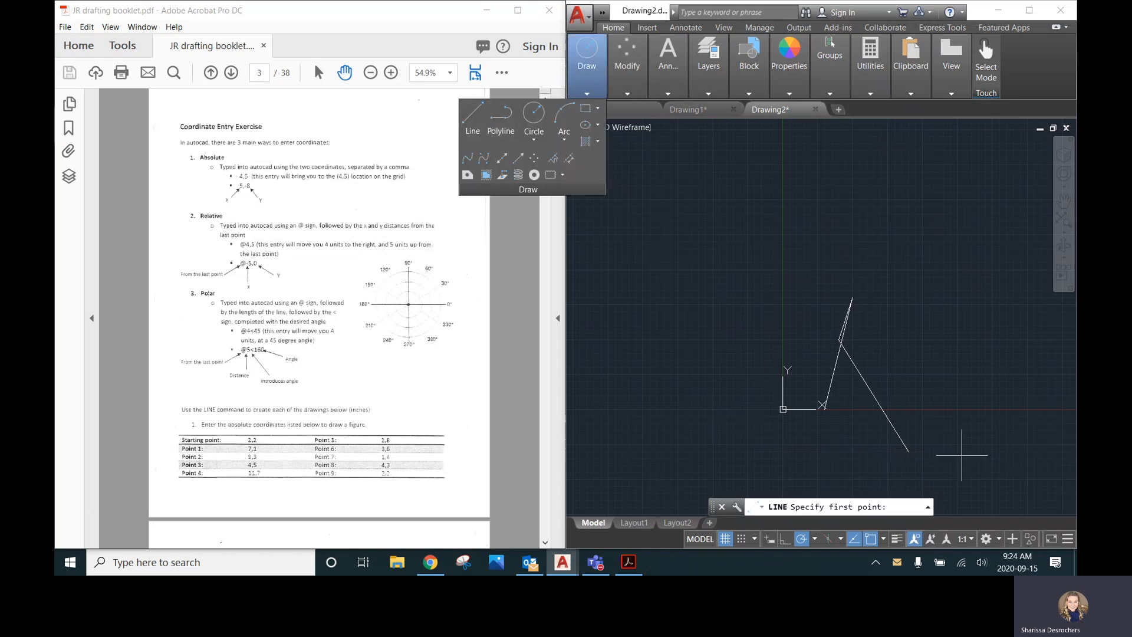
pyautogui.click(908, 451)
pyautogui.scroll(5, 922, 451)
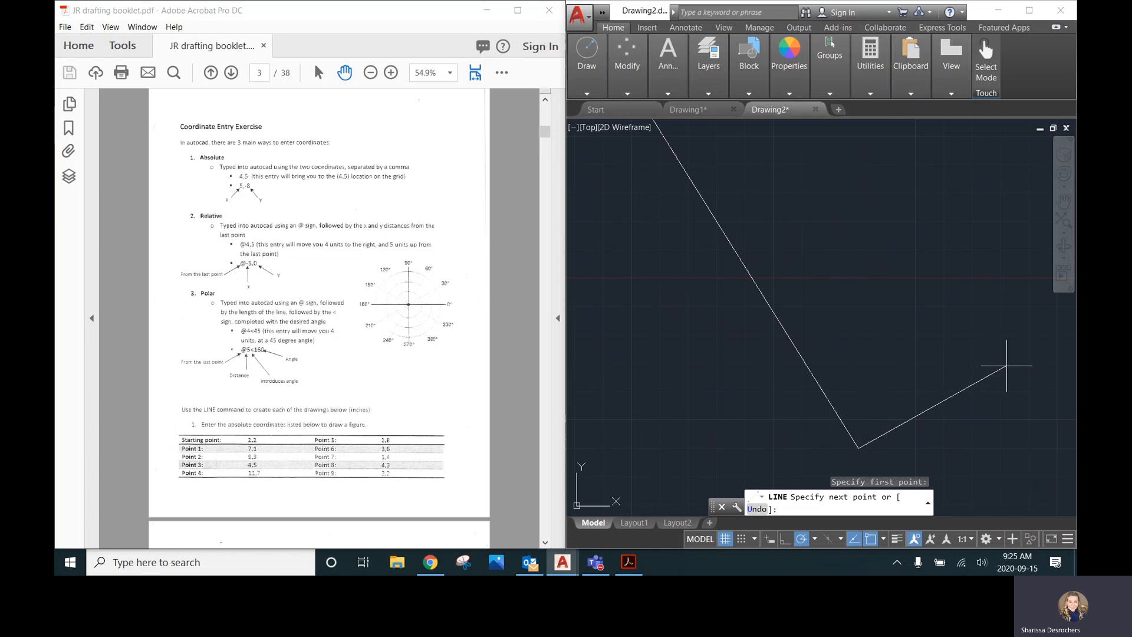
pyautogui.write('@5<')
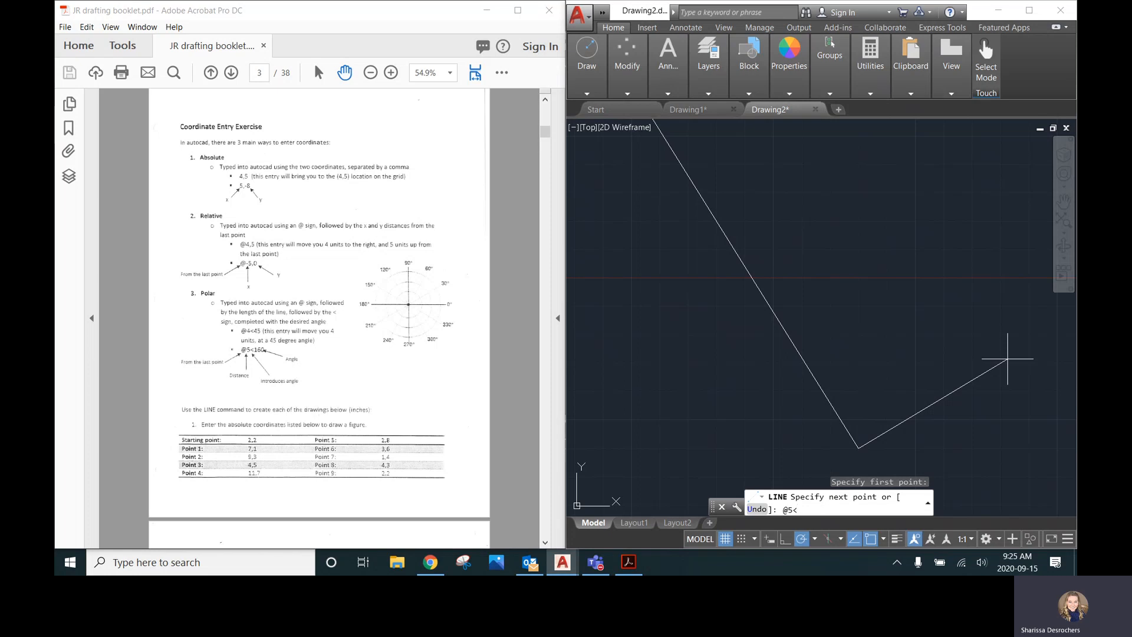
pyautogui.write('30')
pyautogui.press('Return')
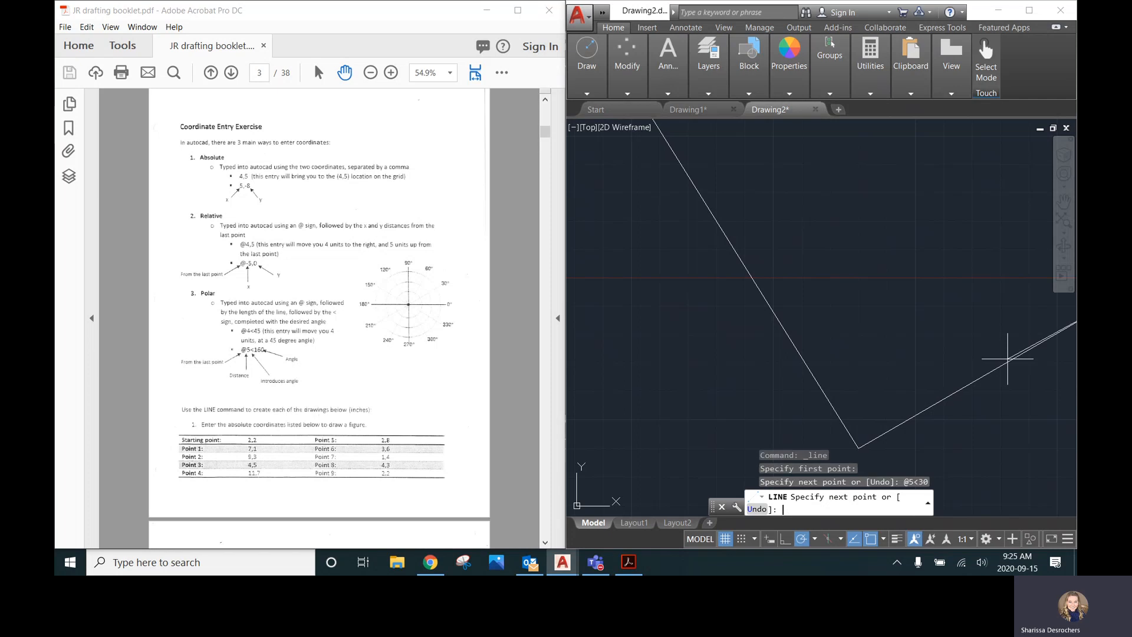
pyautogui.scroll(-3, 972, 295)
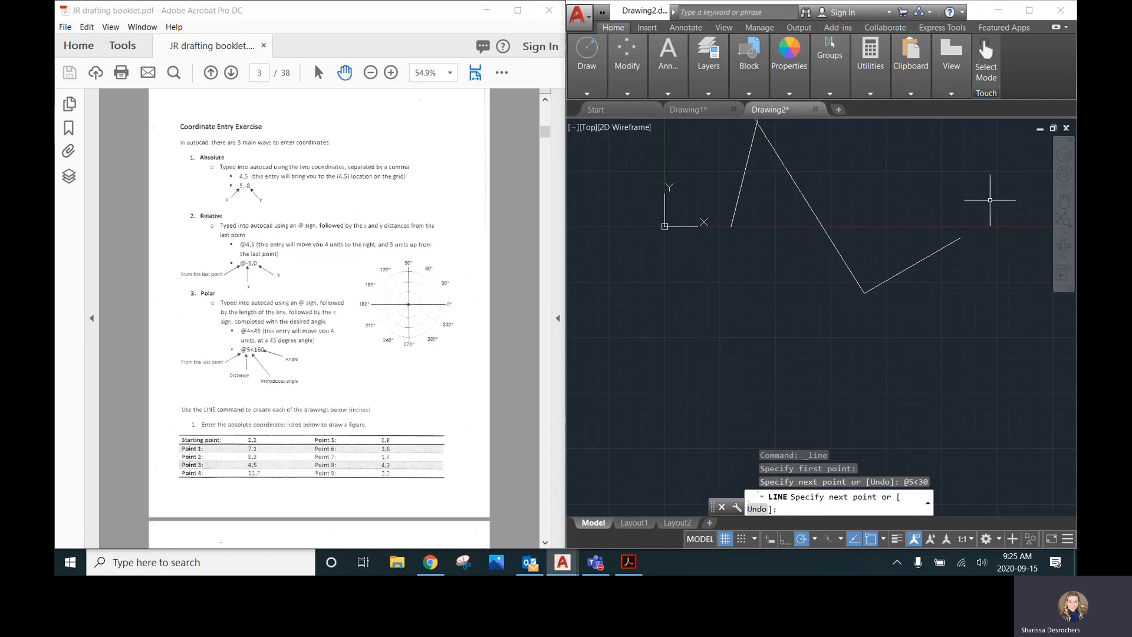
pyautogui.press('Escape')
# Draw a short horizontal reference line from the start of the 30° line
pyautogui.write('l4')
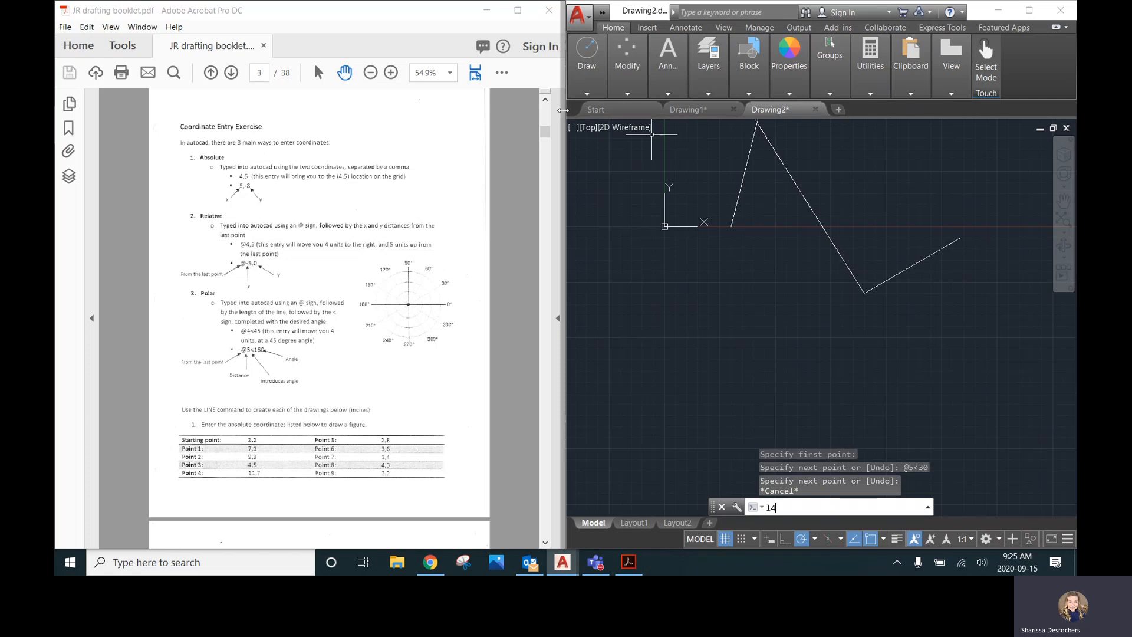
pyautogui.press('Return')
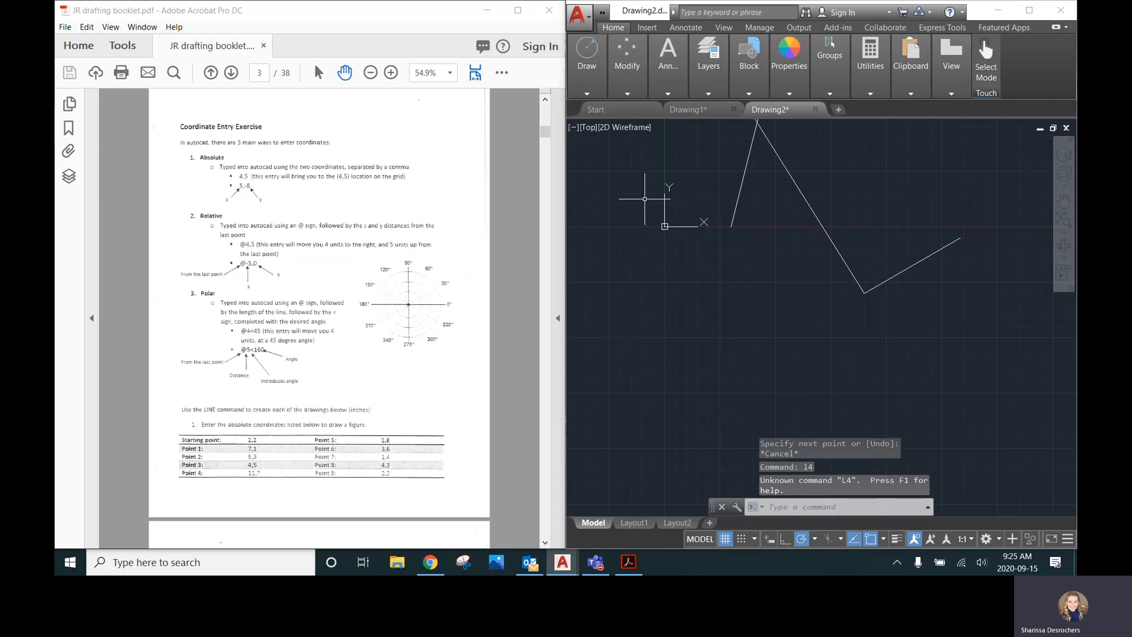
pyautogui.write('l')
pyautogui.press('Return')
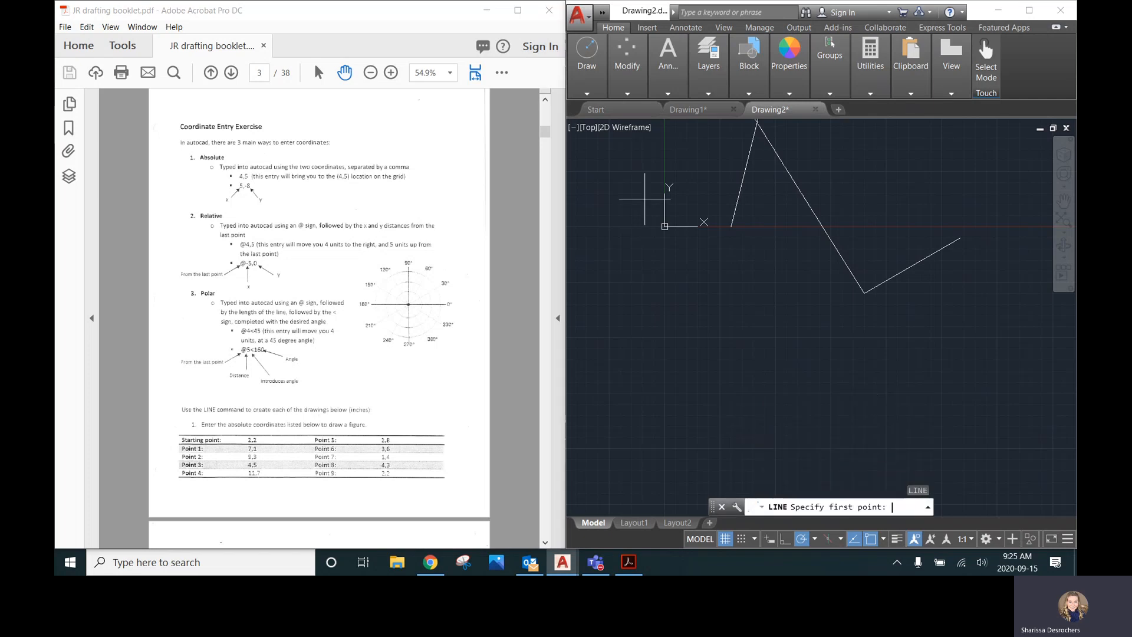
pyautogui.click(863, 293)
pyautogui.click(954, 293)
pyautogui.press('Escape')
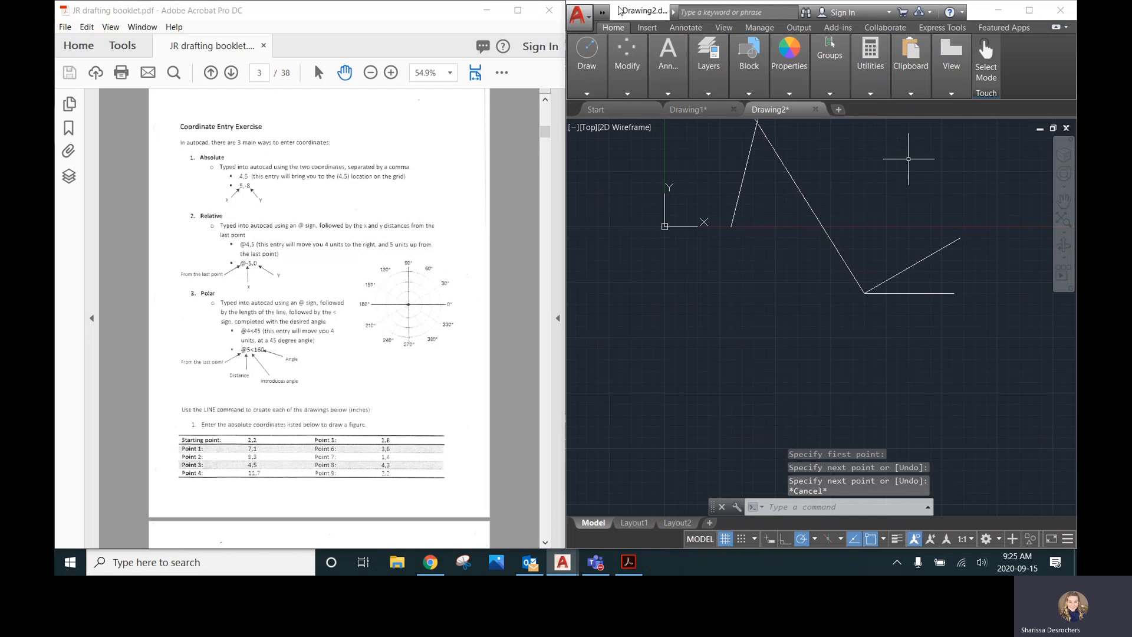
# Dimension the length of the 30° line with the Dimension tool
pyautogui.click(708, 80)
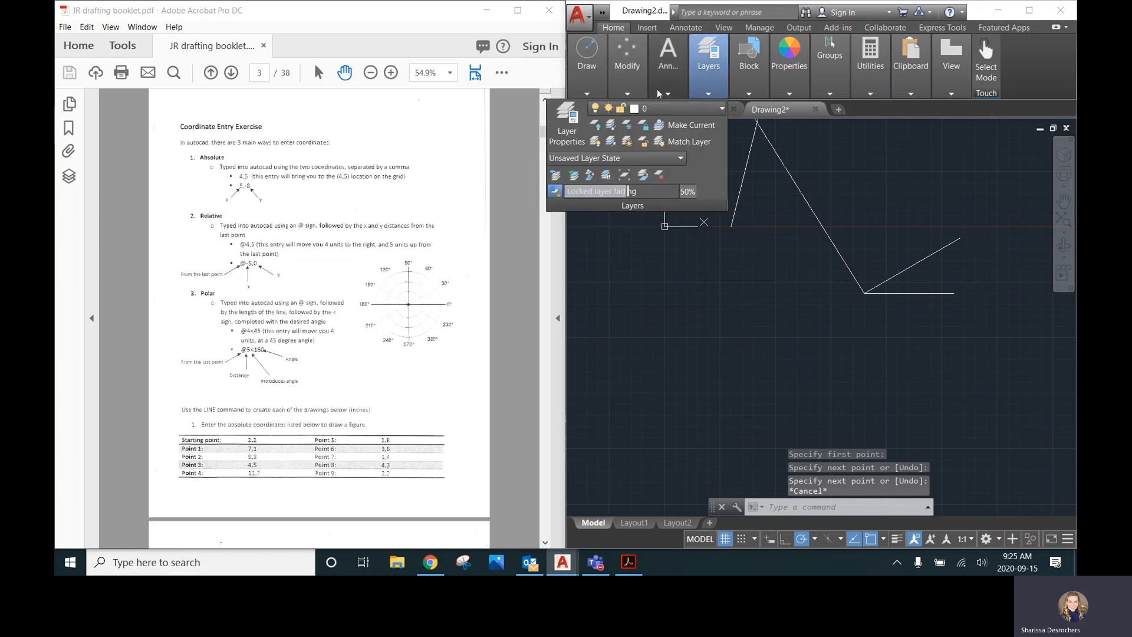
pyautogui.click(657, 90)
pyautogui.click(584, 120)
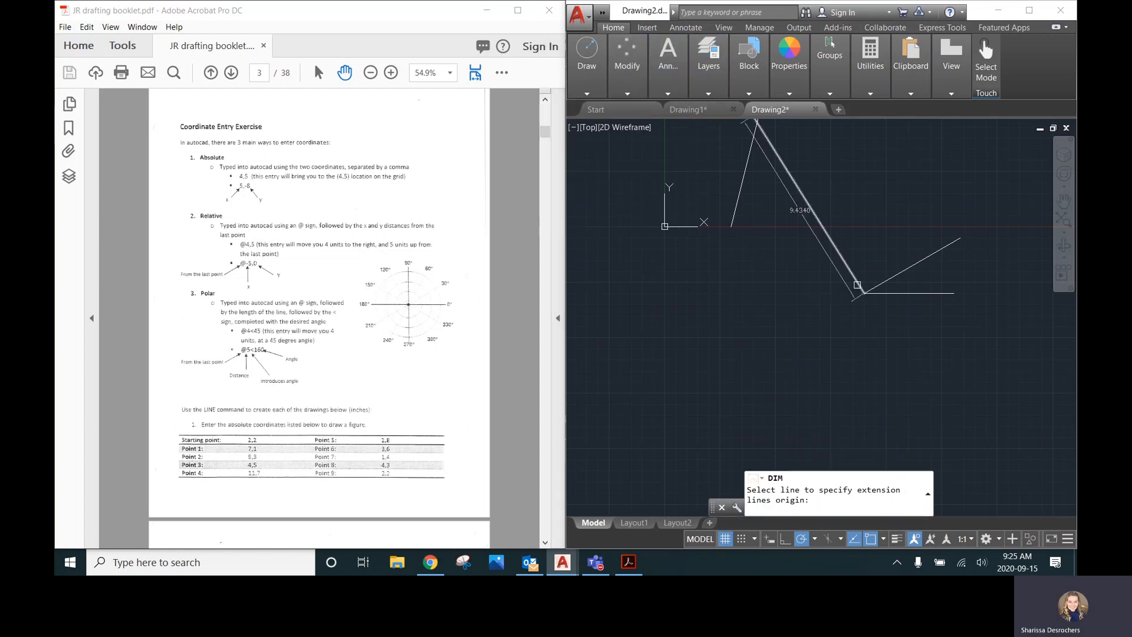
pyautogui.click(863, 292)
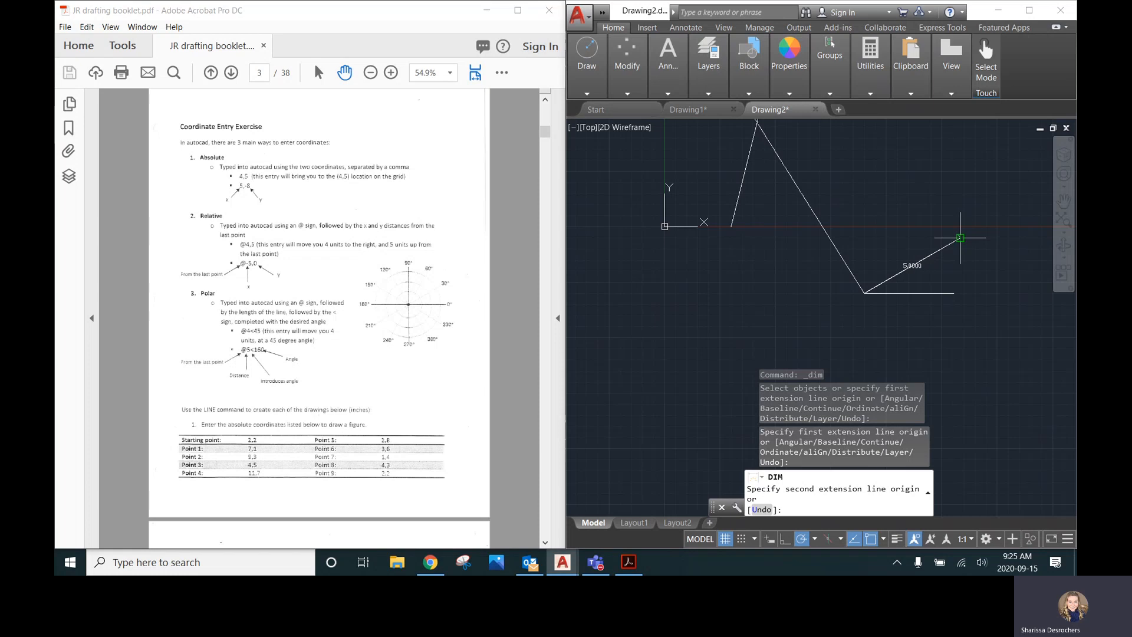
pyautogui.click(960, 238)
pyautogui.click(907, 244)
pyautogui.press('Return')
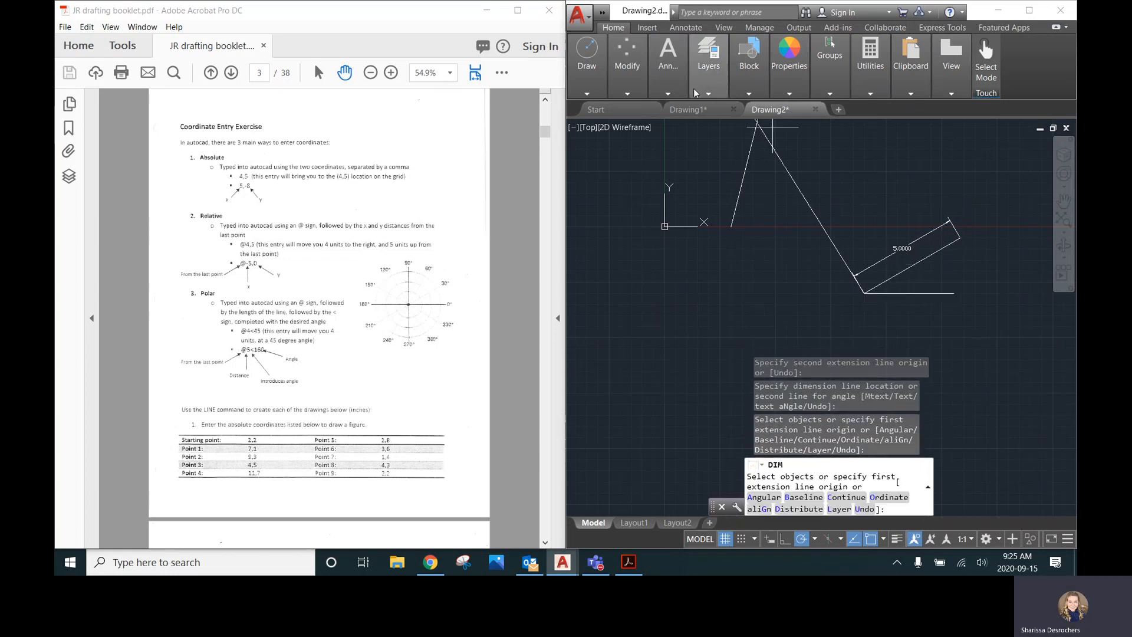
# Add an angular dimension between the horizontal reference line and the 30° line
pyautogui.click(668, 94)
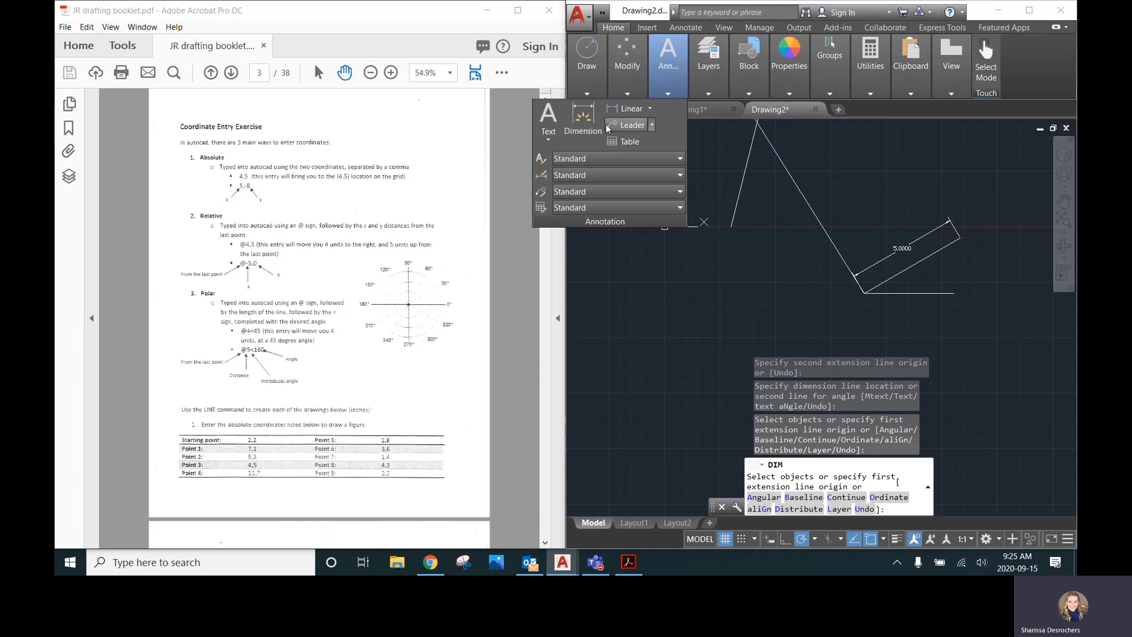
pyautogui.click(649, 109)
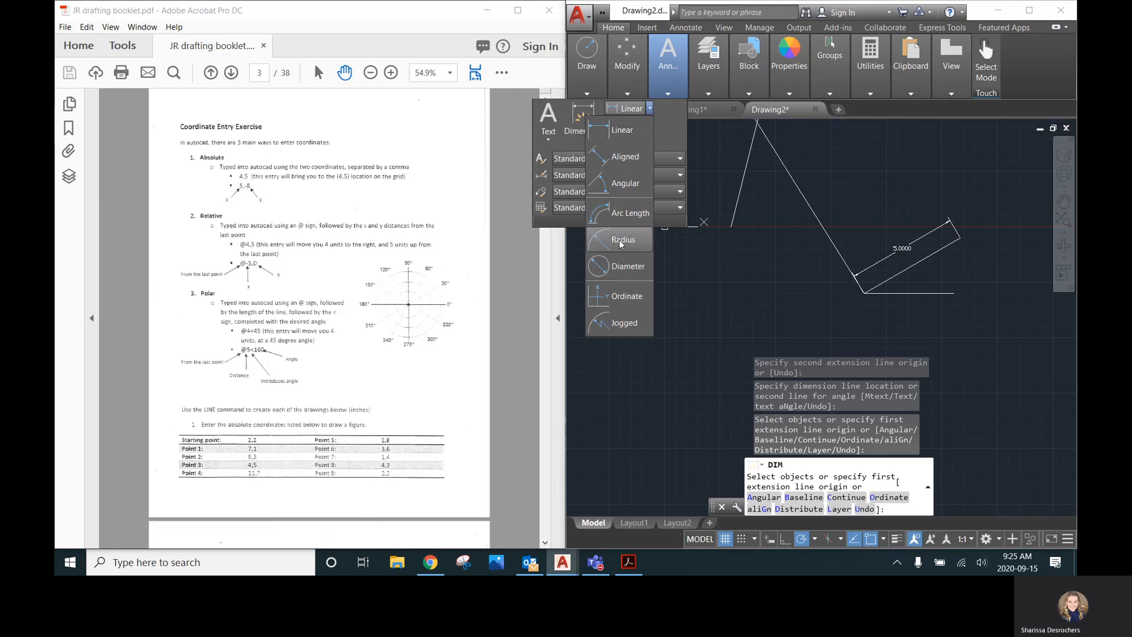
pyautogui.click(629, 185)
pyautogui.click(910, 272)
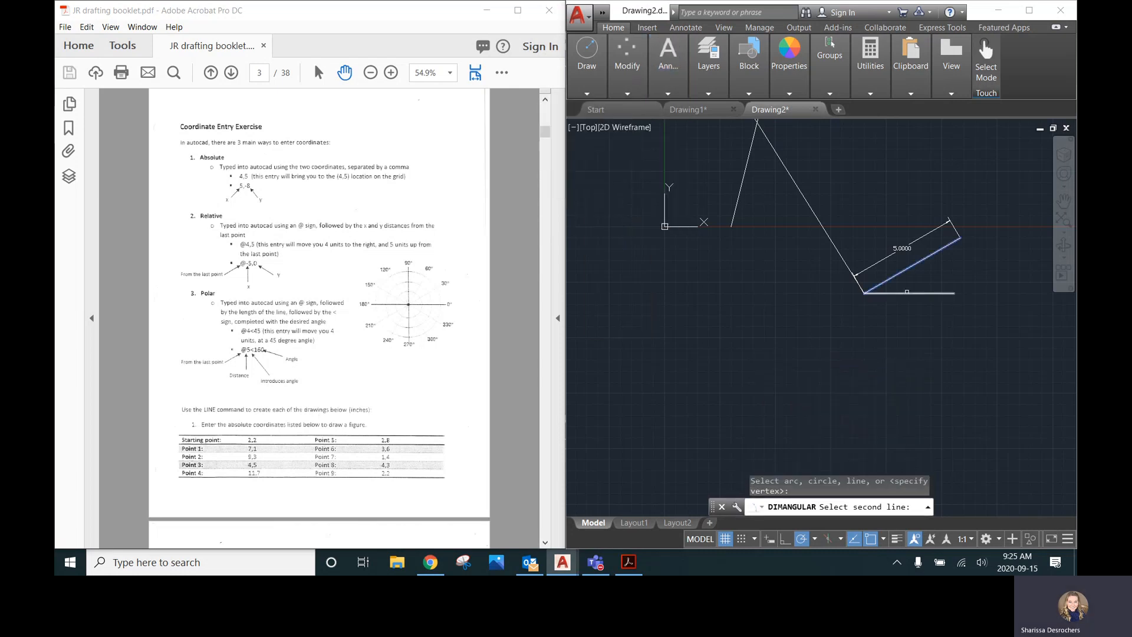
pyautogui.click(908, 292)
pyautogui.click(917, 278)
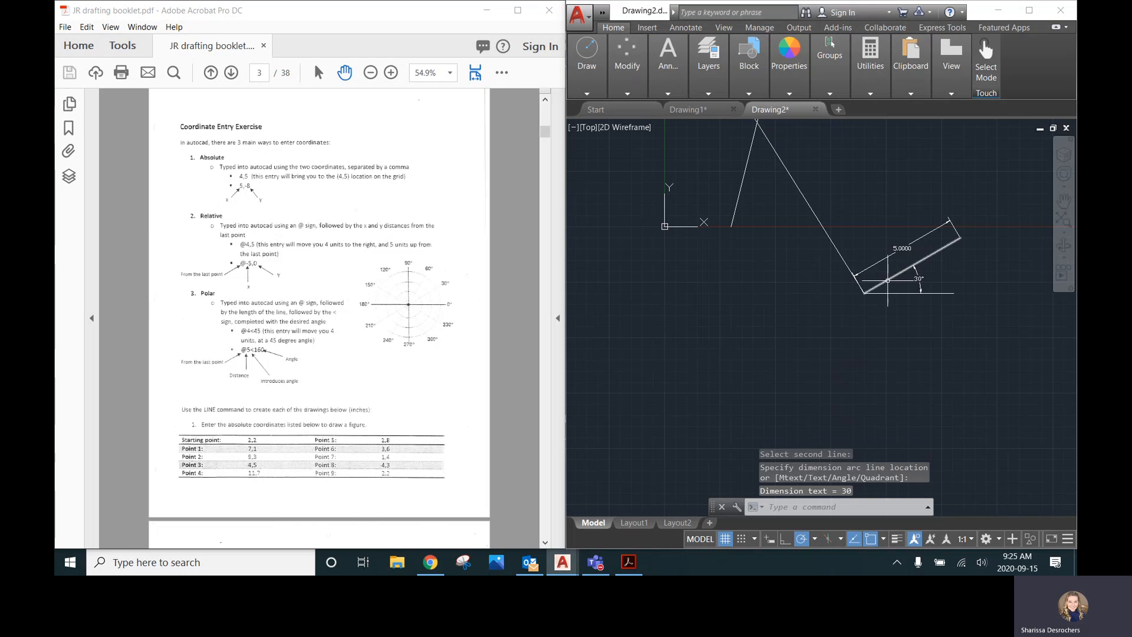
# Inspect the new dimensions up close and scroll the booklet to the next coordinate exercises
pyautogui.scroll(2, 919, 297)
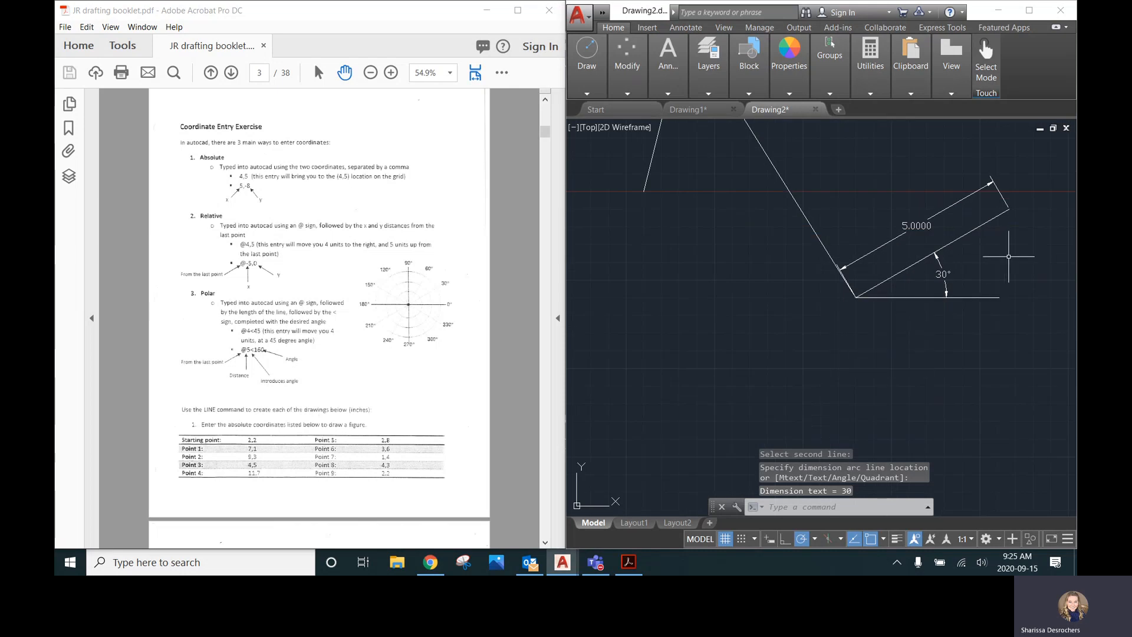
pyautogui.scroll(4, 1008, 242)
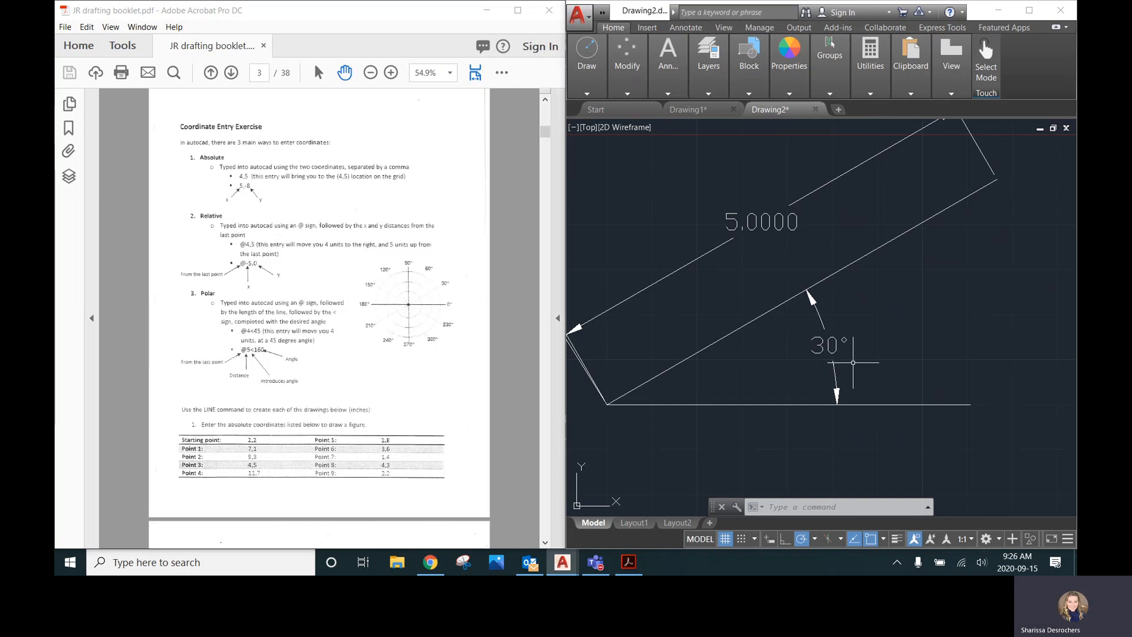
pyautogui.scroll(-4, 855, 357)
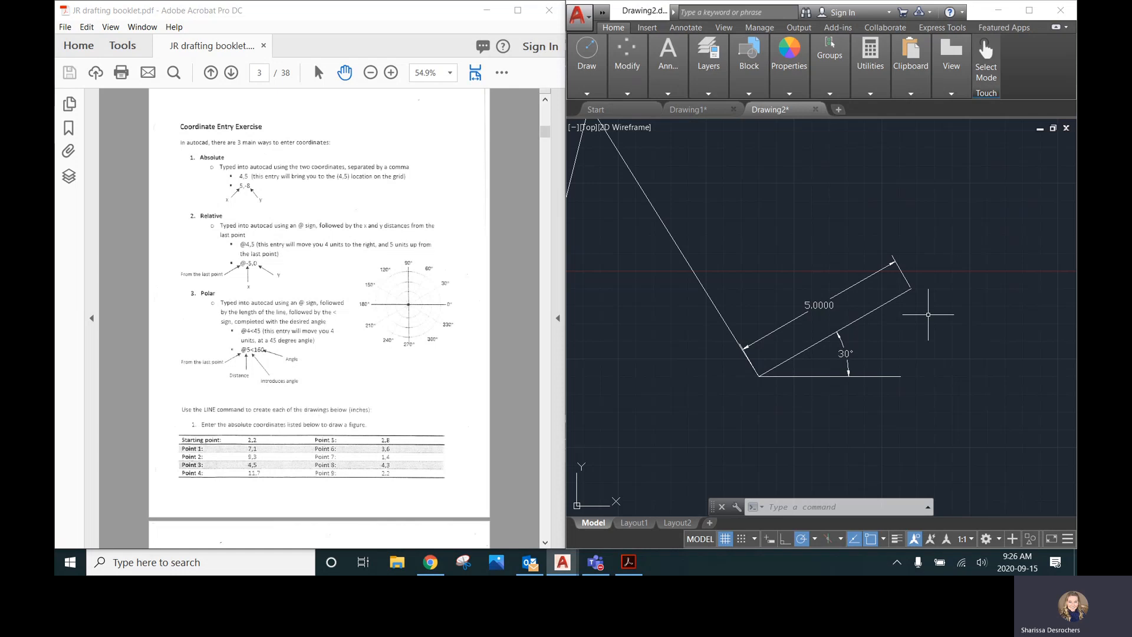
pyautogui.scroll(-3, 982, 312)
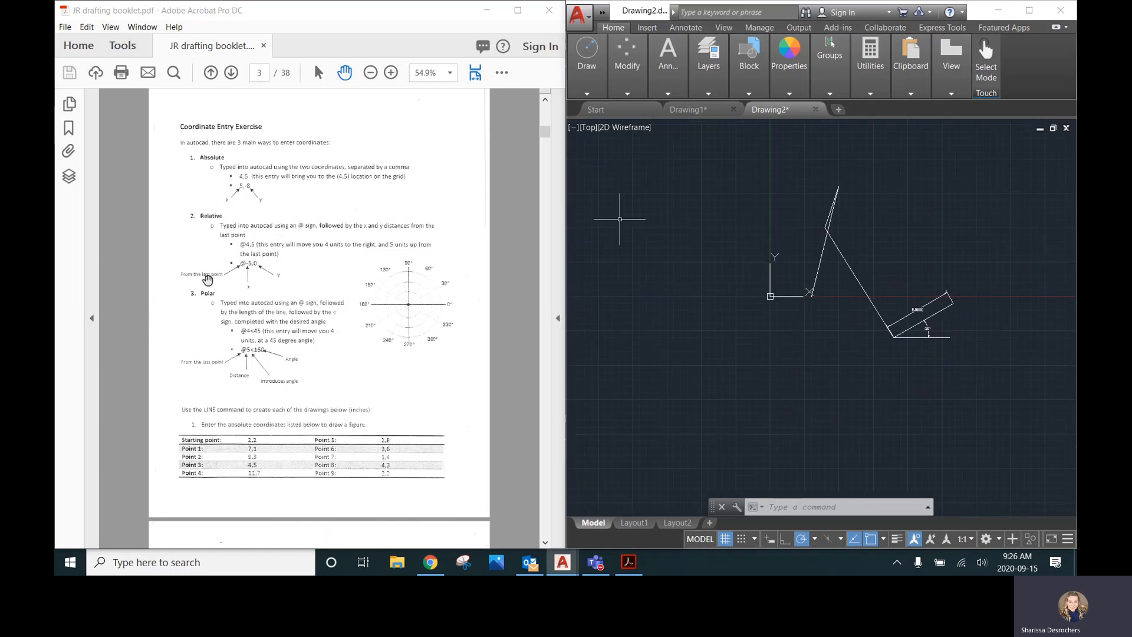
pyautogui.scroll(-3, 254, 277)
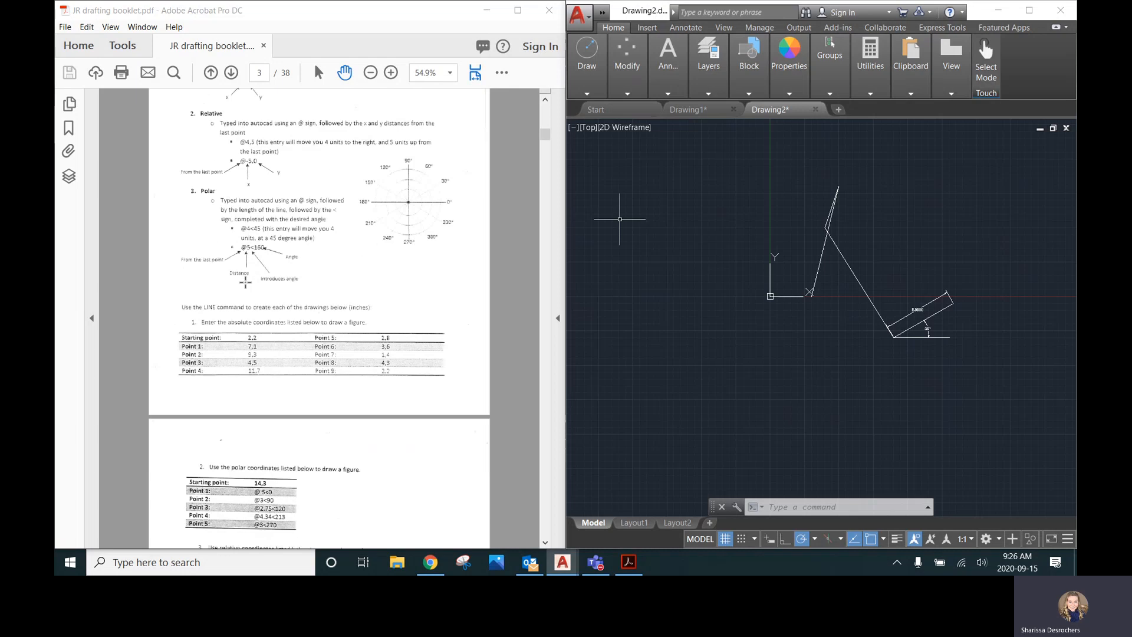
pyautogui.scroll(-3, 246, 283)
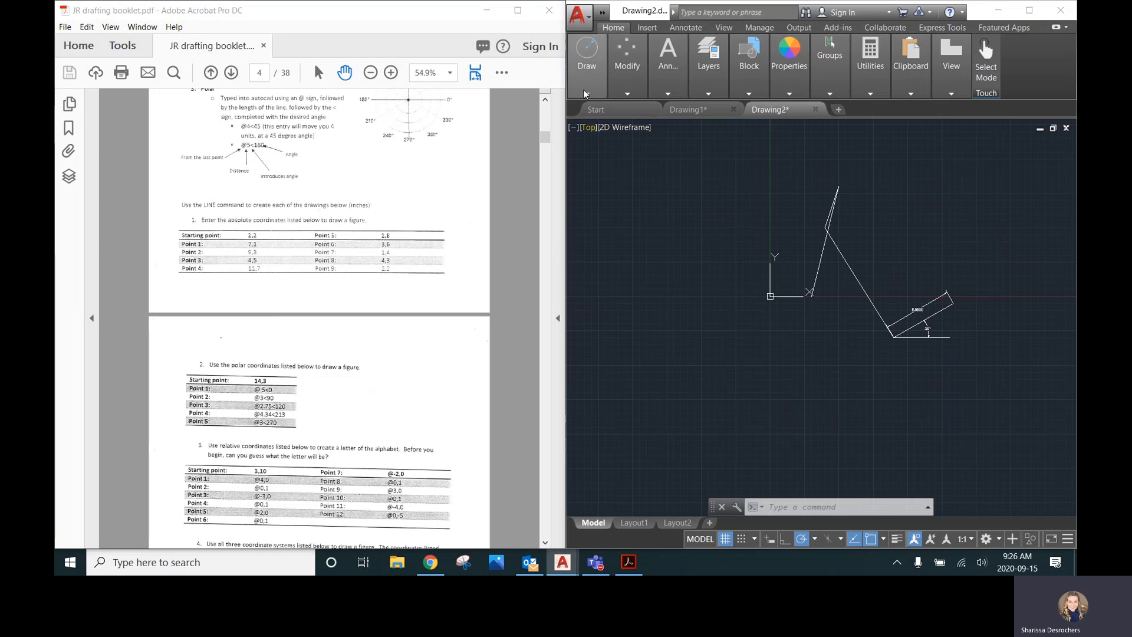
# Start a line at the absolute coordinate 2,2 from the first booklet exercise
pyautogui.moveTo(583, 92)
pyautogui.click(475, 119)
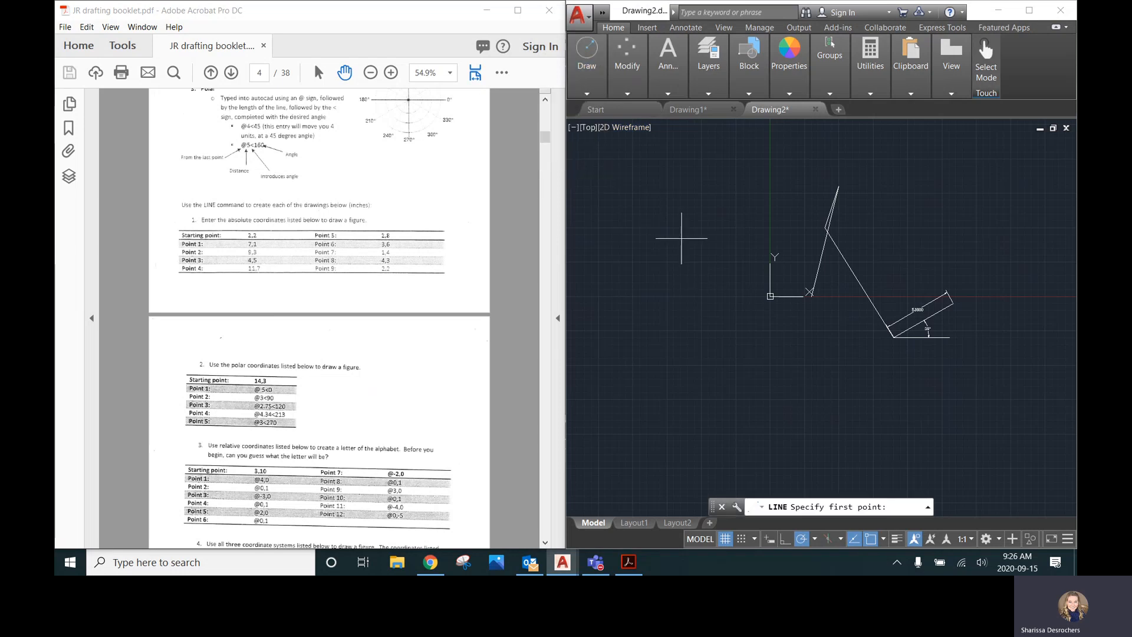
pyautogui.write('2,2')
pyautogui.press('Return')
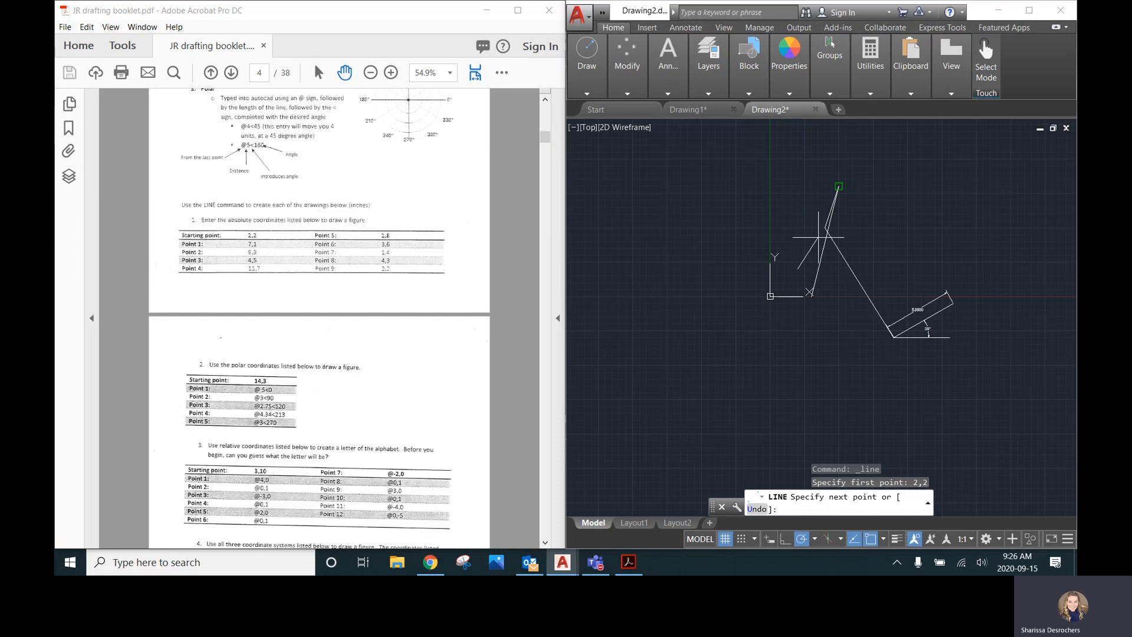
# Continue the line to absolute points 7,1 and 9,3 and end the Line command
pyautogui.click(259, 244)
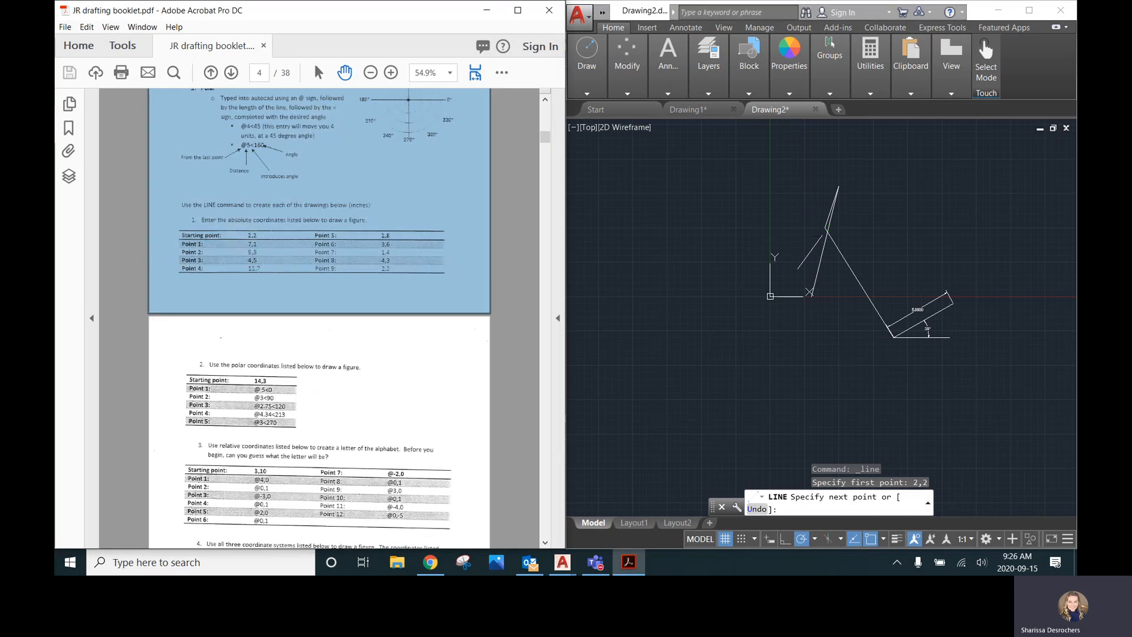
pyautogui.click(226, 374)
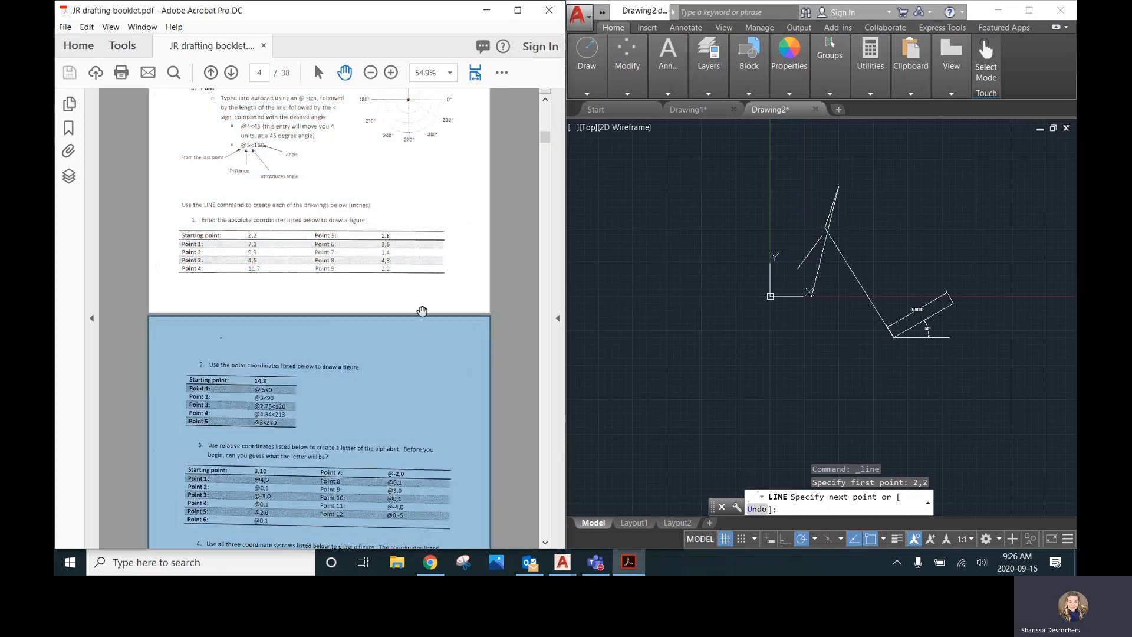
pyautogui.click(819, 259)
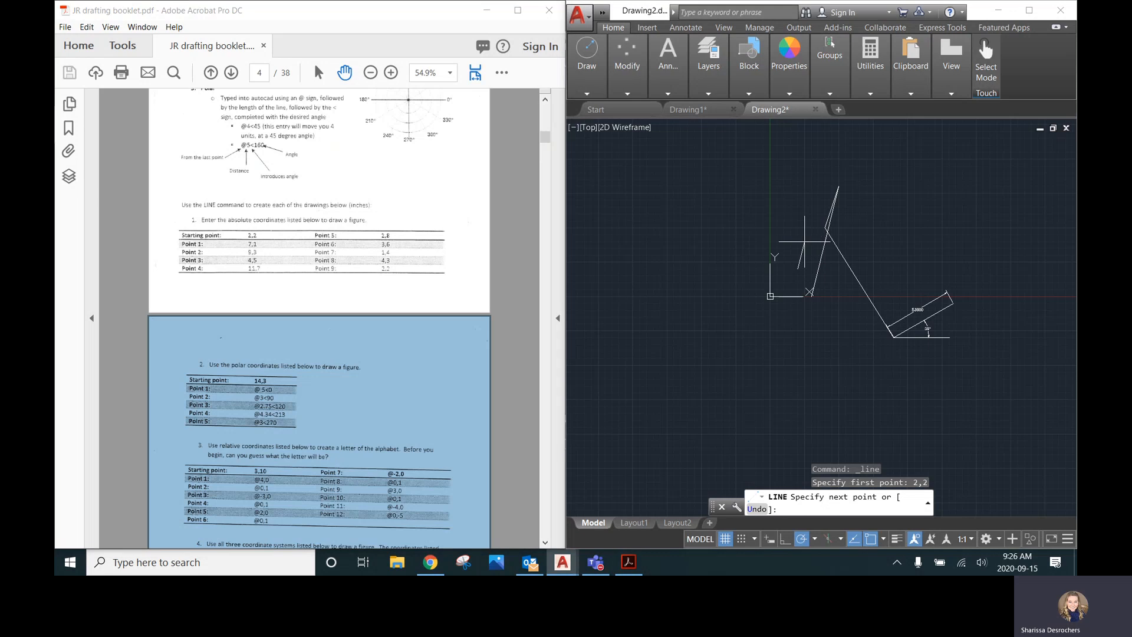
pyautogui.write('7,1')
pyautogui.press('Return')
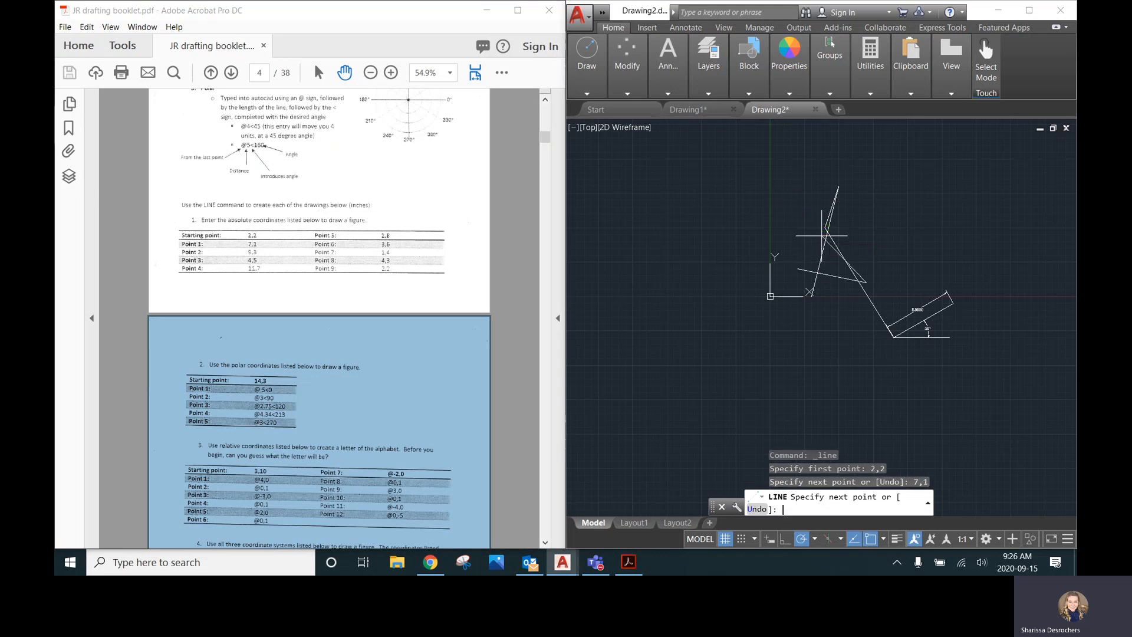
pyautogui.write('9,3')
pyautogui.press('Return')
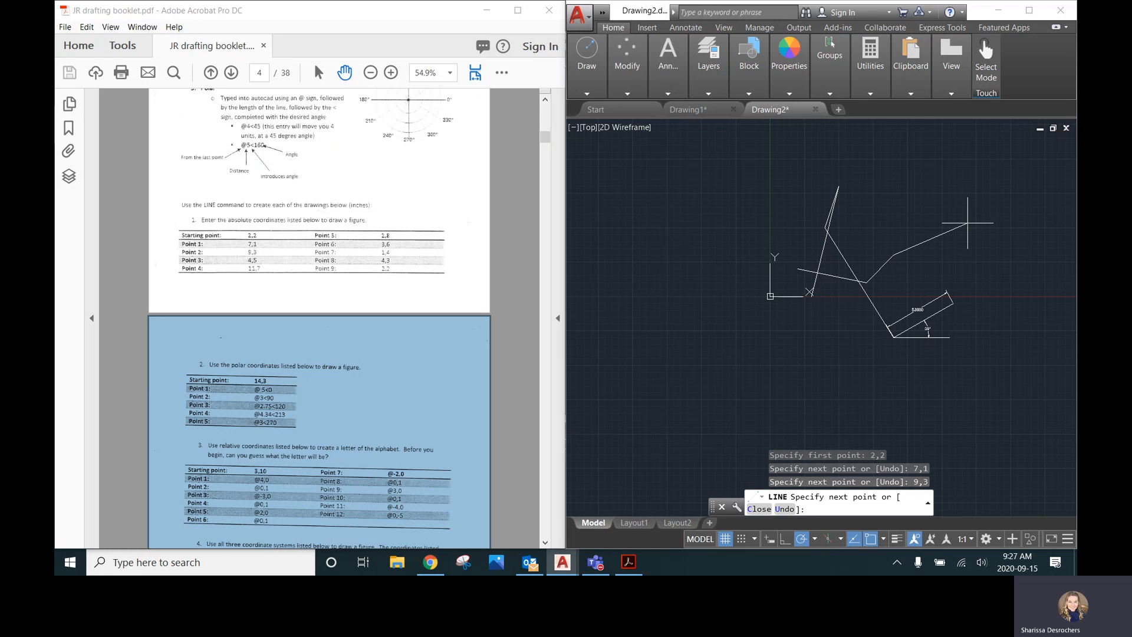
pyautogui.press('Escape')
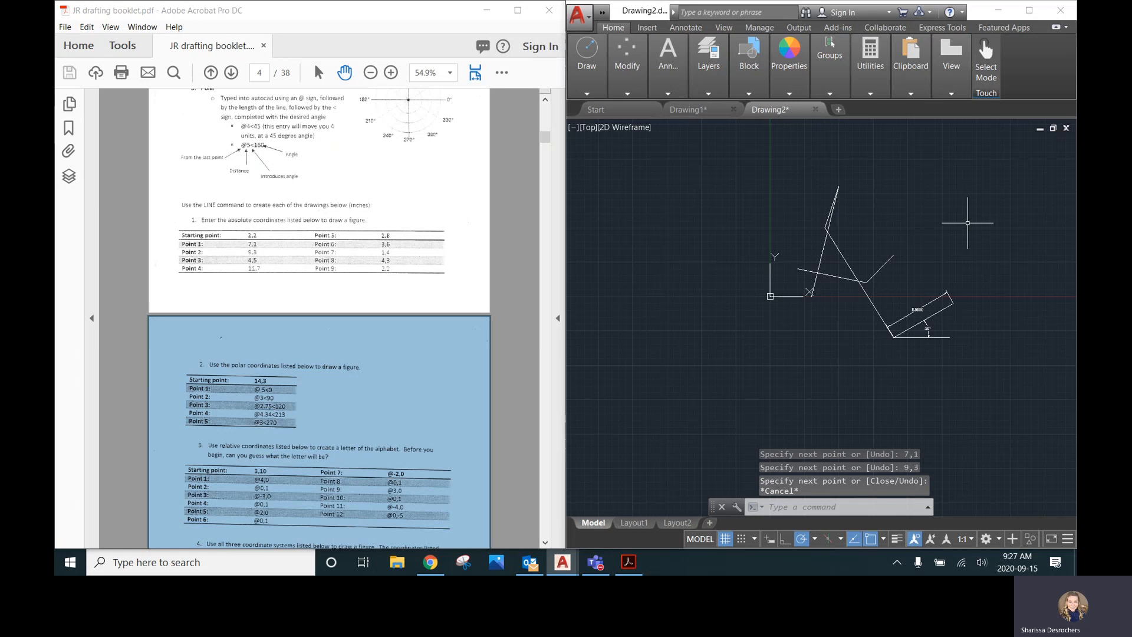
# Scroll the booklet to the polar and relative coordinate exercises
pyautogui.click(289, 396)
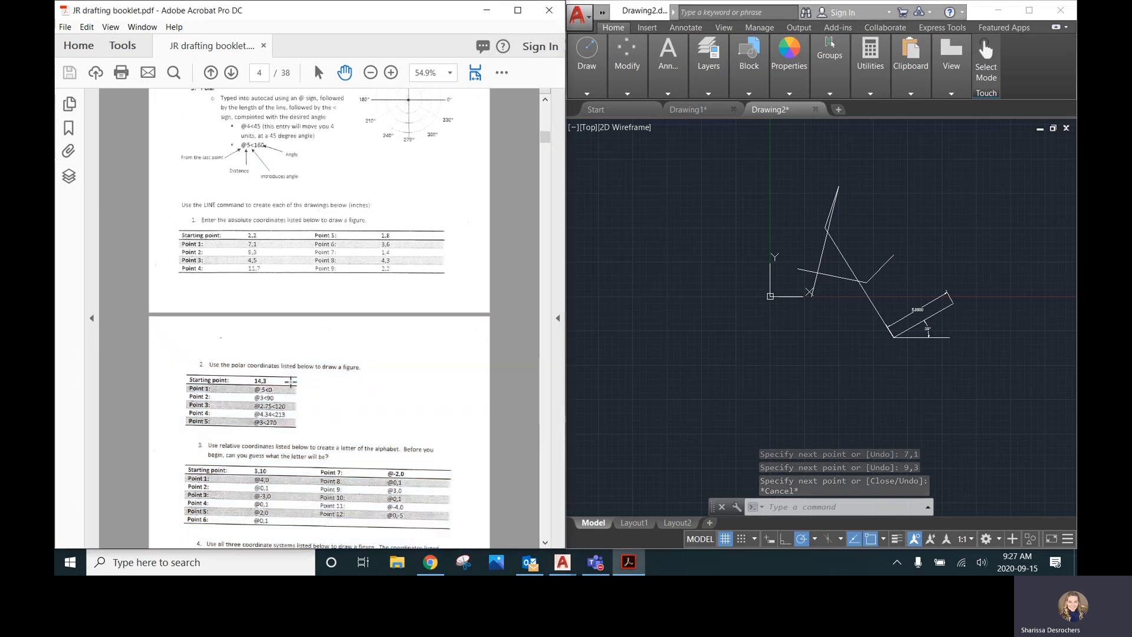
pyautogui.click(588, 91)
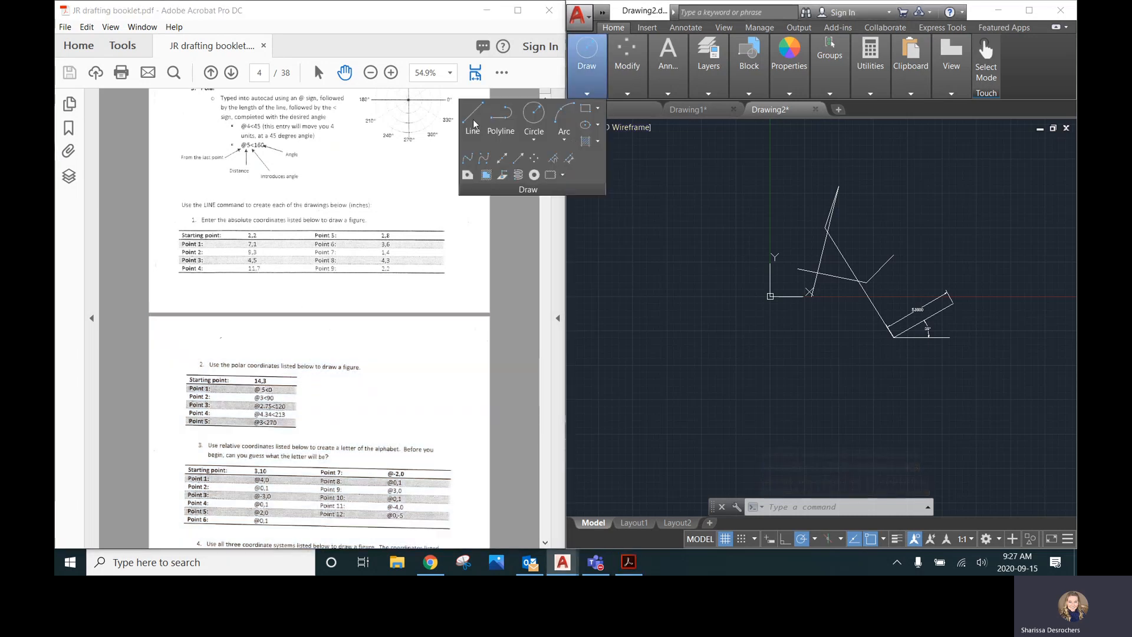
pyautogui.click(473, 123)
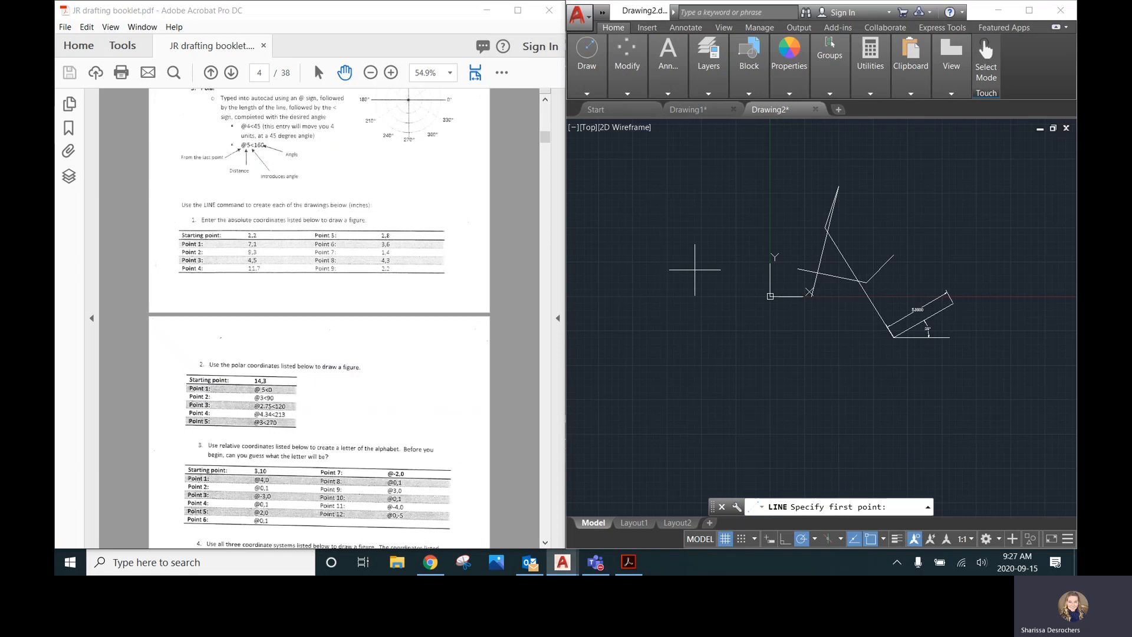
pyautogui.scroll(-1, 305, 362)
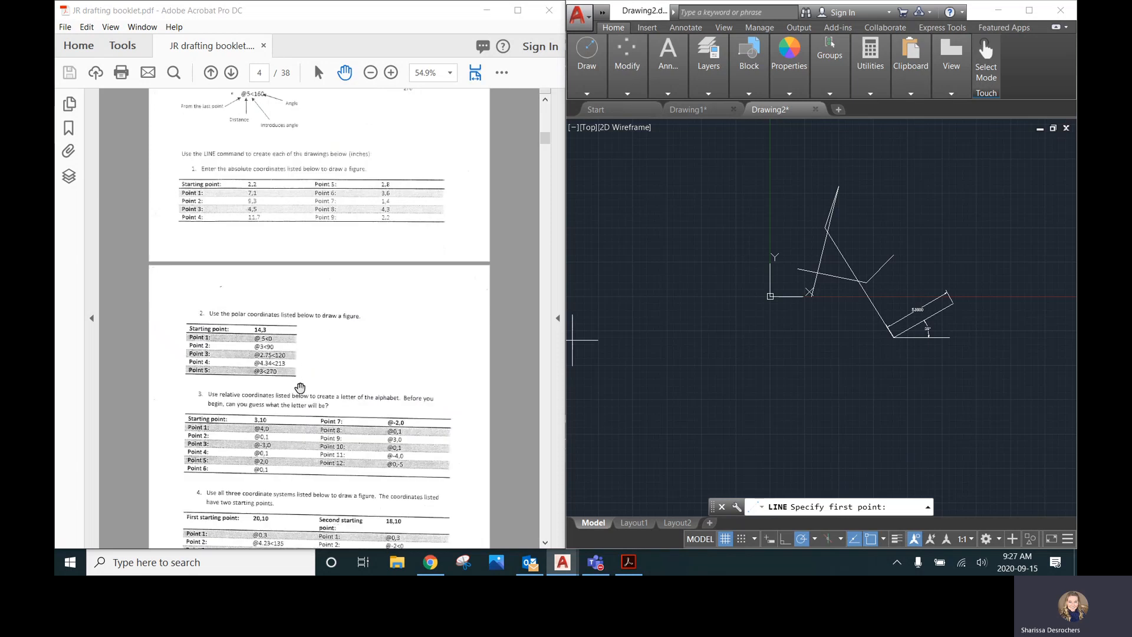
pyautogui.scroll(1, 290, 377)
pyautogui.scroll(-3, 288, 368)
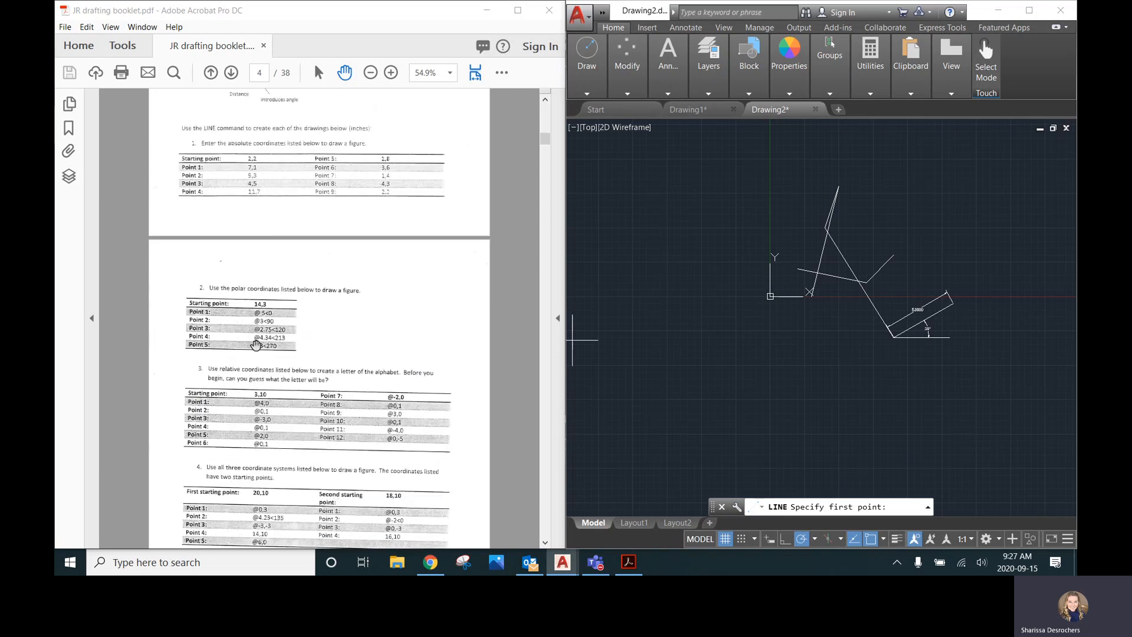
pyautogui.scroll(-1, 291, 339)
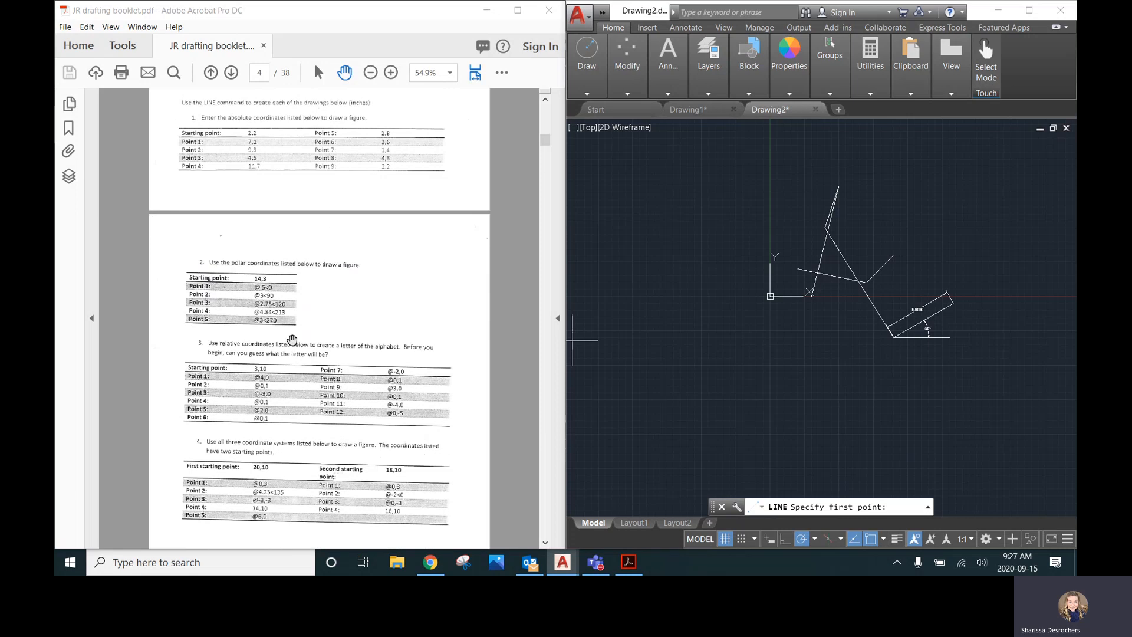
pyautogui.scroll(-2, 235, 406)
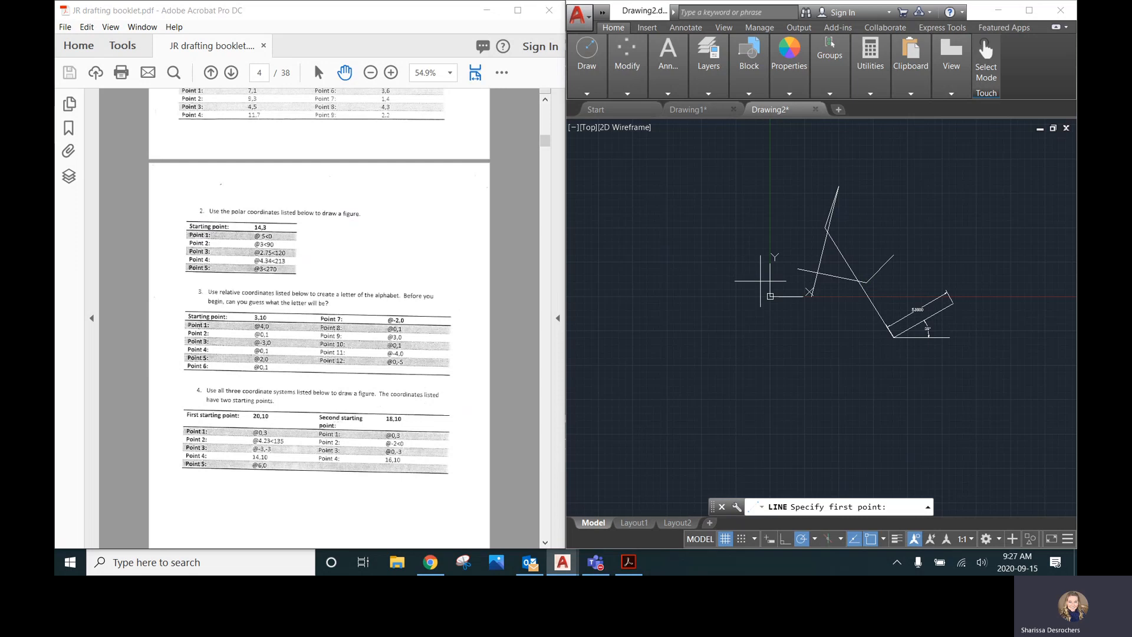
# Preview the drawing on Layout1 and browse the PDF export option before returning to the Model tab
pyautogui.click(642, 520)
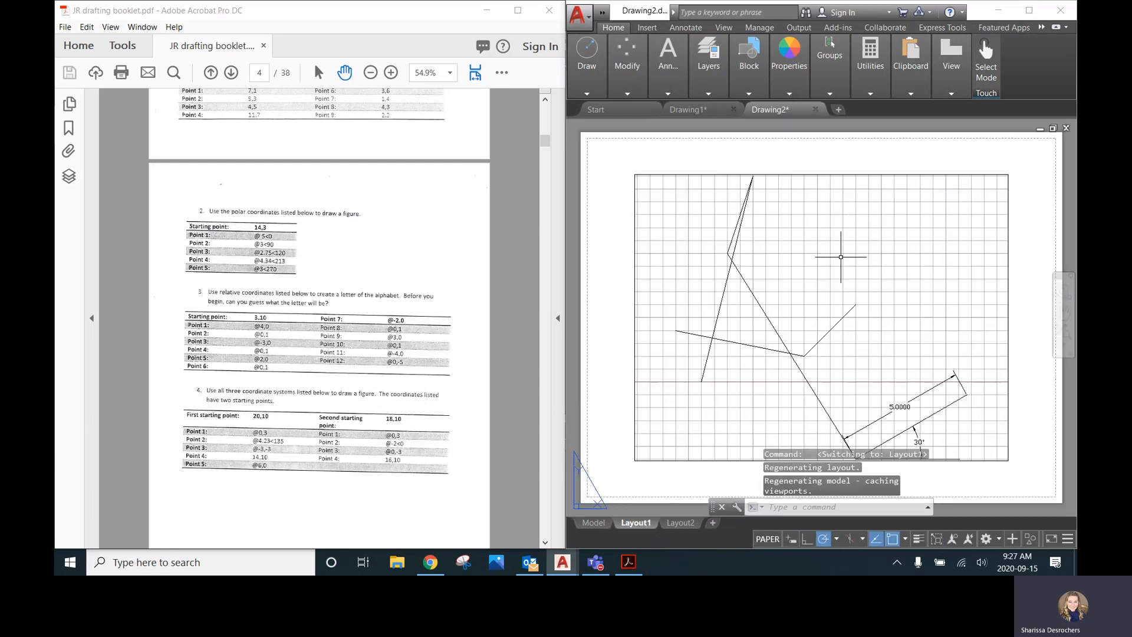
pyautogui.doubleClick(817, 275)
pyautogui.scroll(-3, 816, 276)
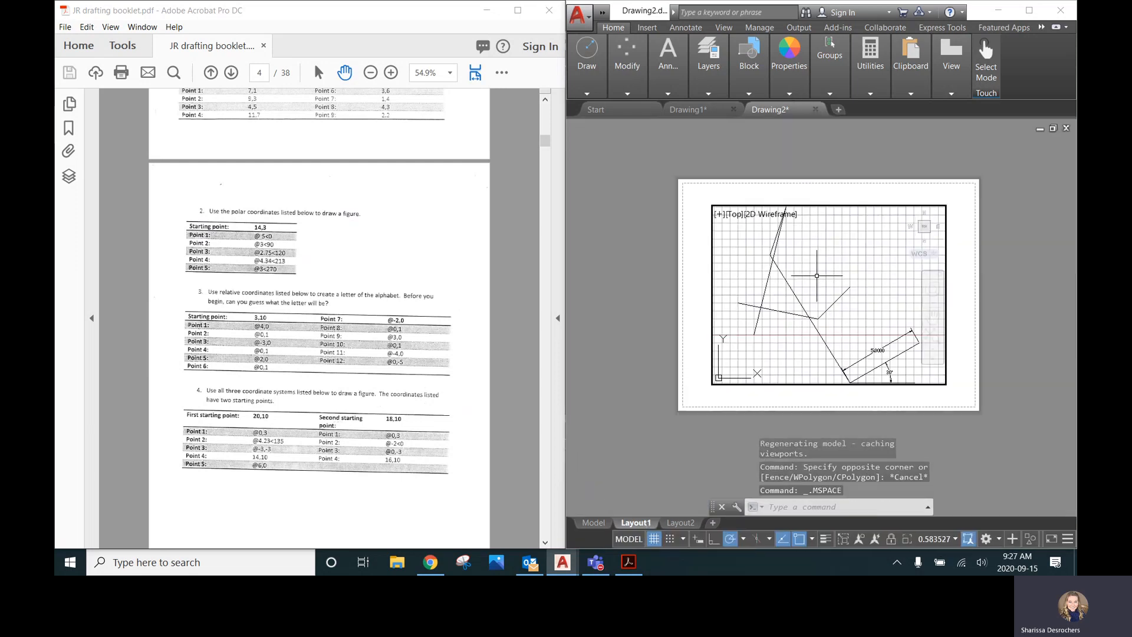
pyautogui.doubleClick(733, 397)
pyautogui.click(602, 12)
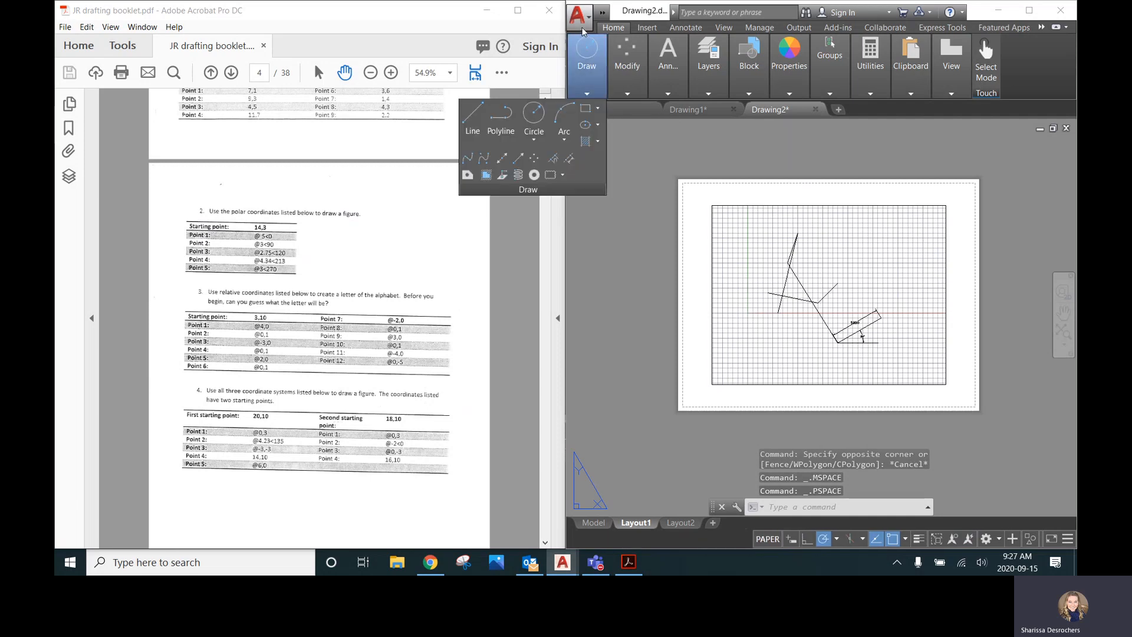
pyautogui.click(577, 15)
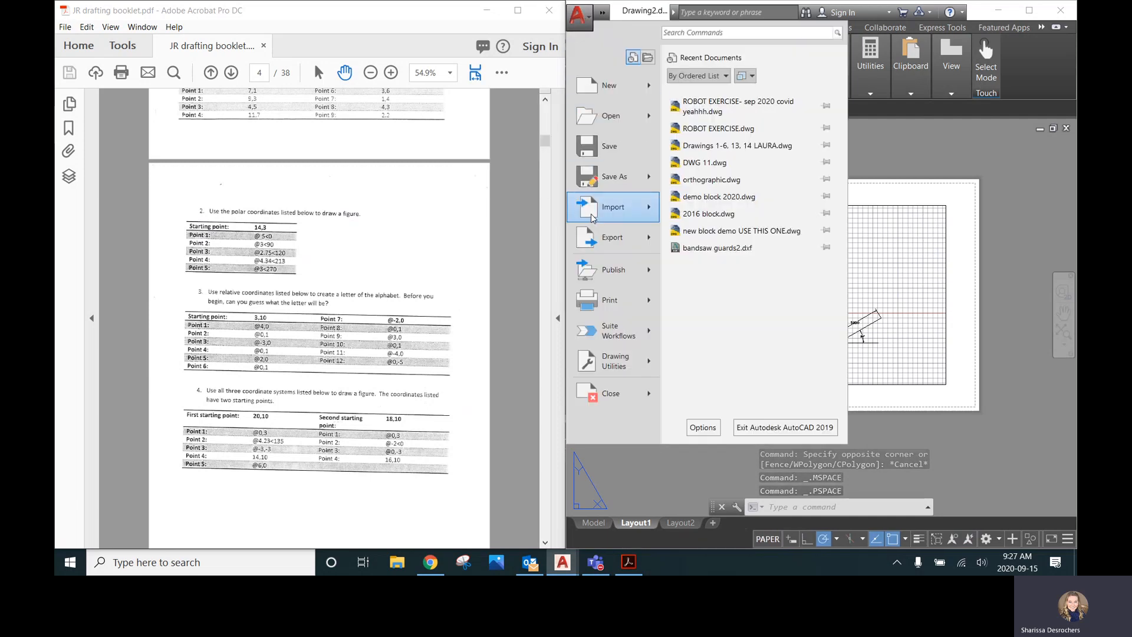
pyautogui.moveTo(636, 241)
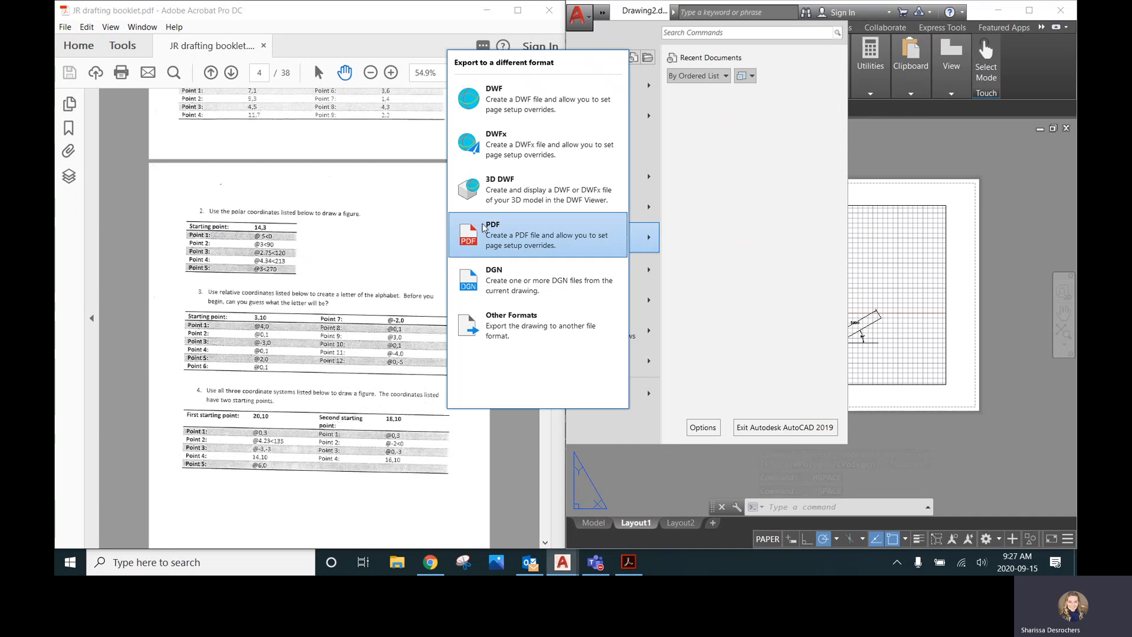
pyautogui.click(894, 264)
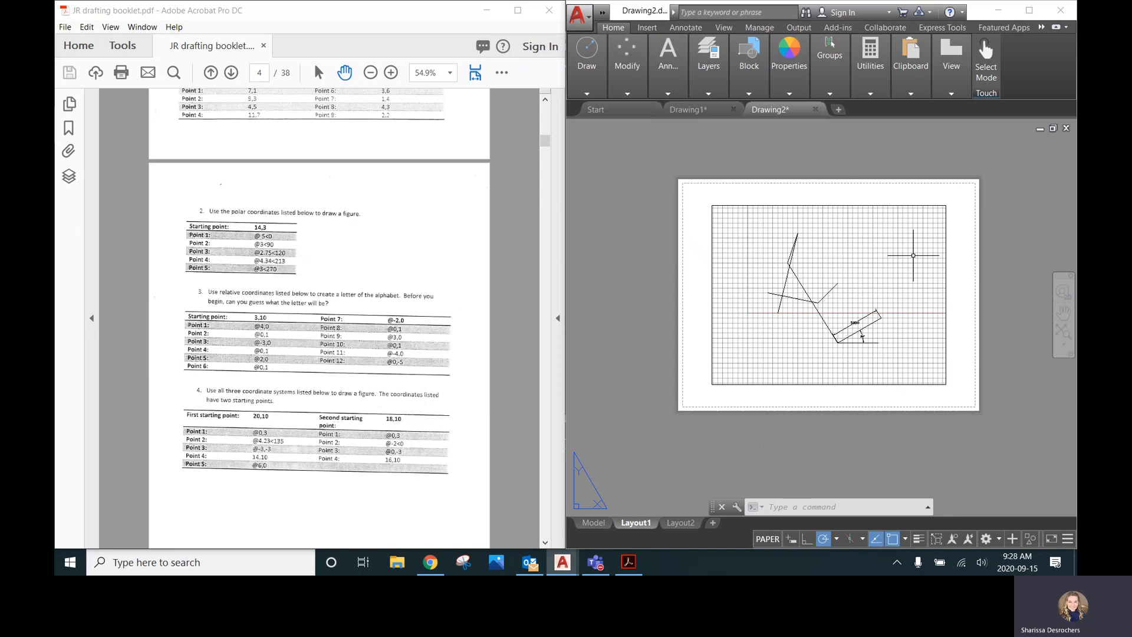
pyautogui.click(599, 525)
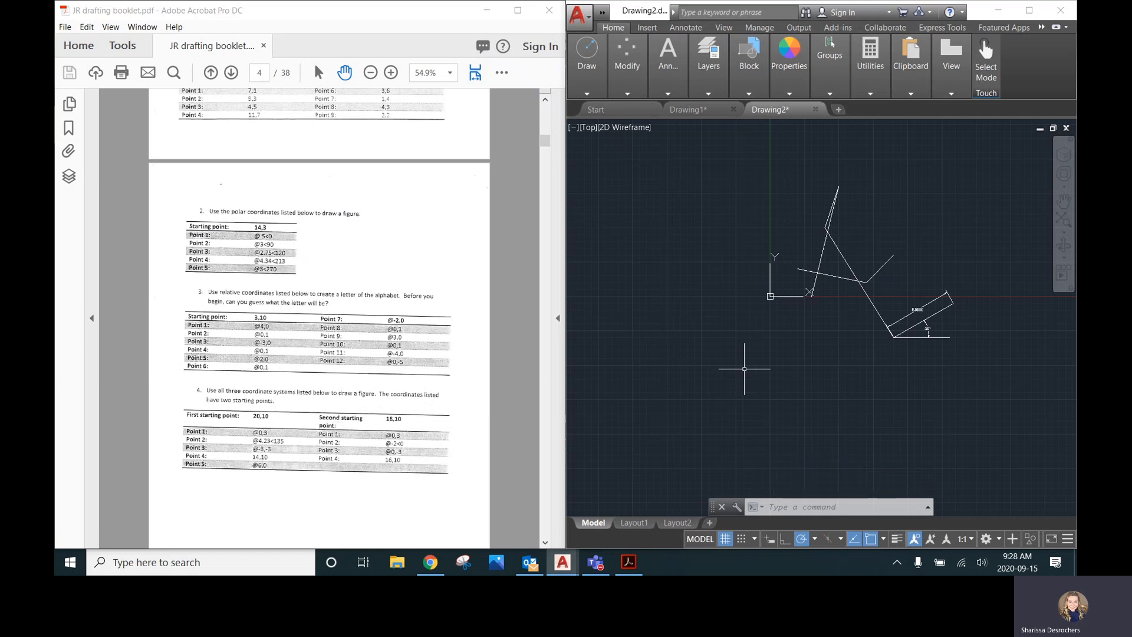
# Draw a 5-unit line starting from the endpoint at 9,3
pyautogui.click(772, 540)
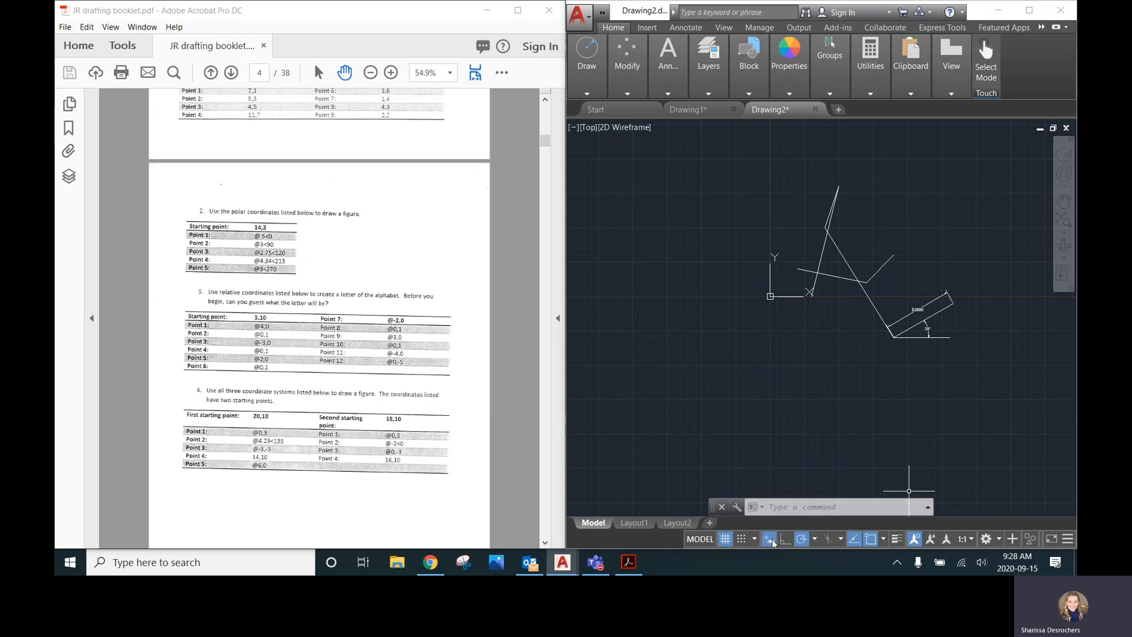
pyautogui.click(587, 92)
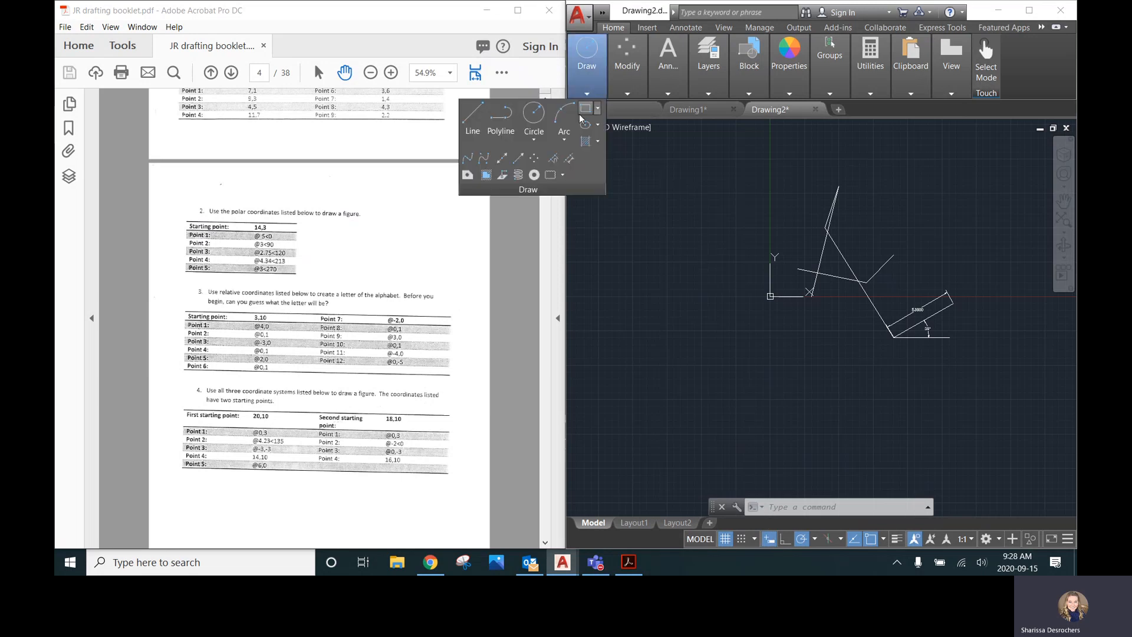
pyautogui.click(473, 118)
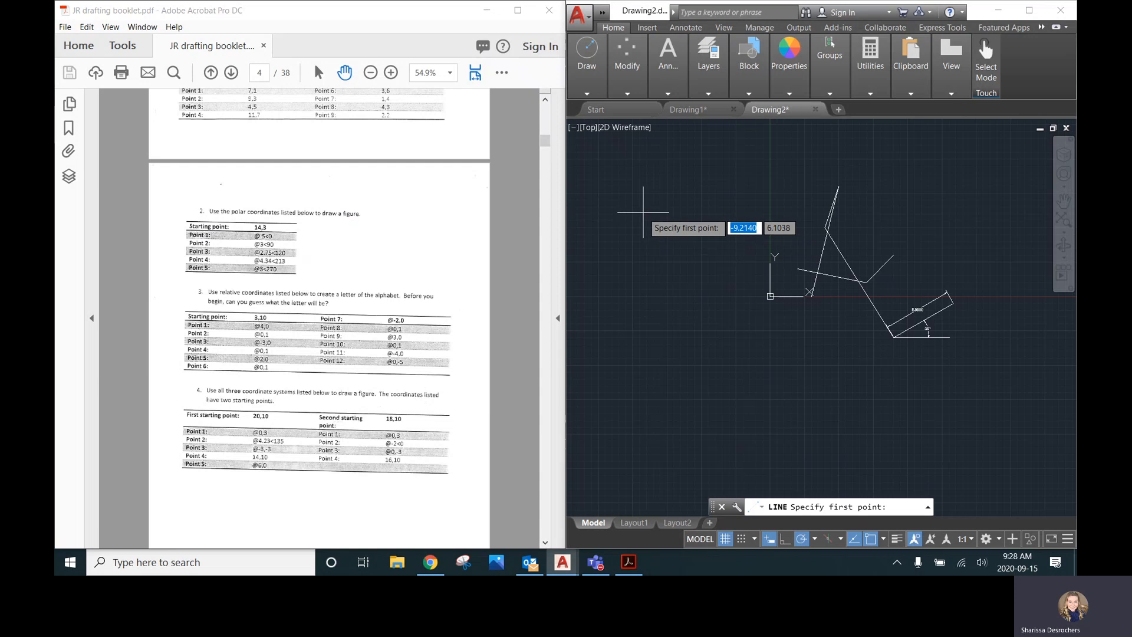
pyautogui.click(894, 254)
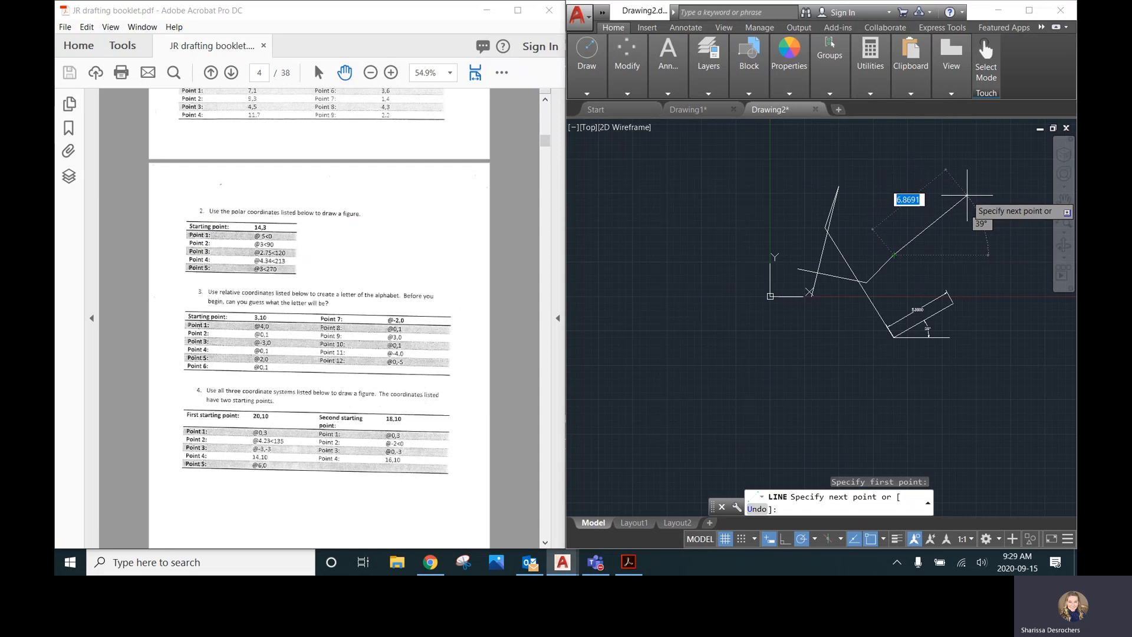
pyautogui.write('5')
pyautogui.press('Return')
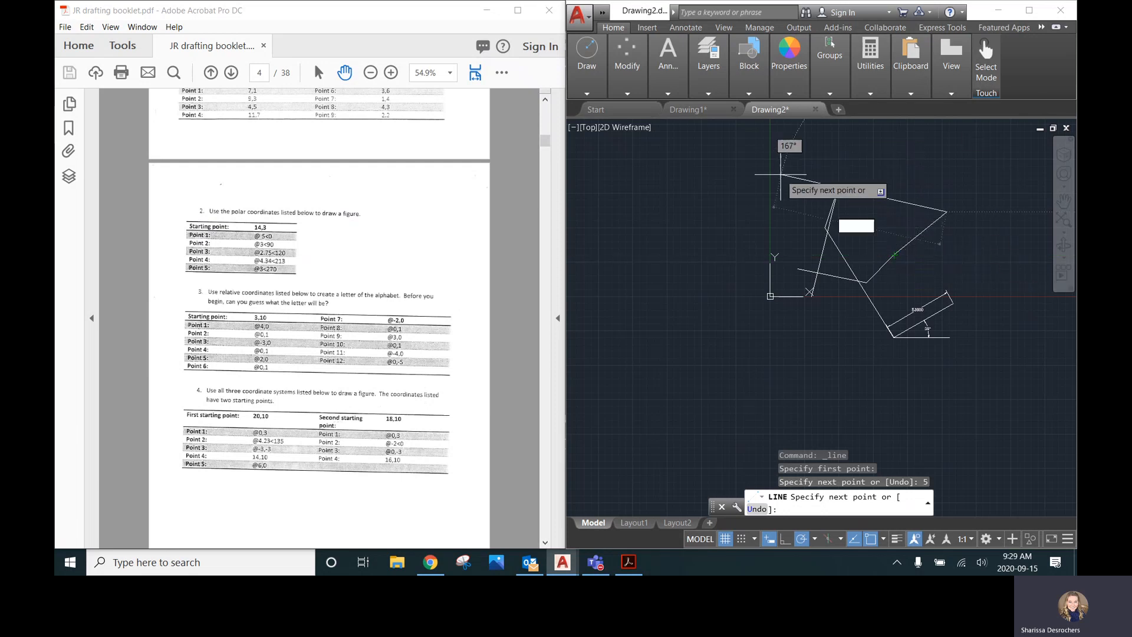
# Continue the line 6 units straight down using the polar coordinate @6<270
pyautogui.scroll(4, 872, 177)
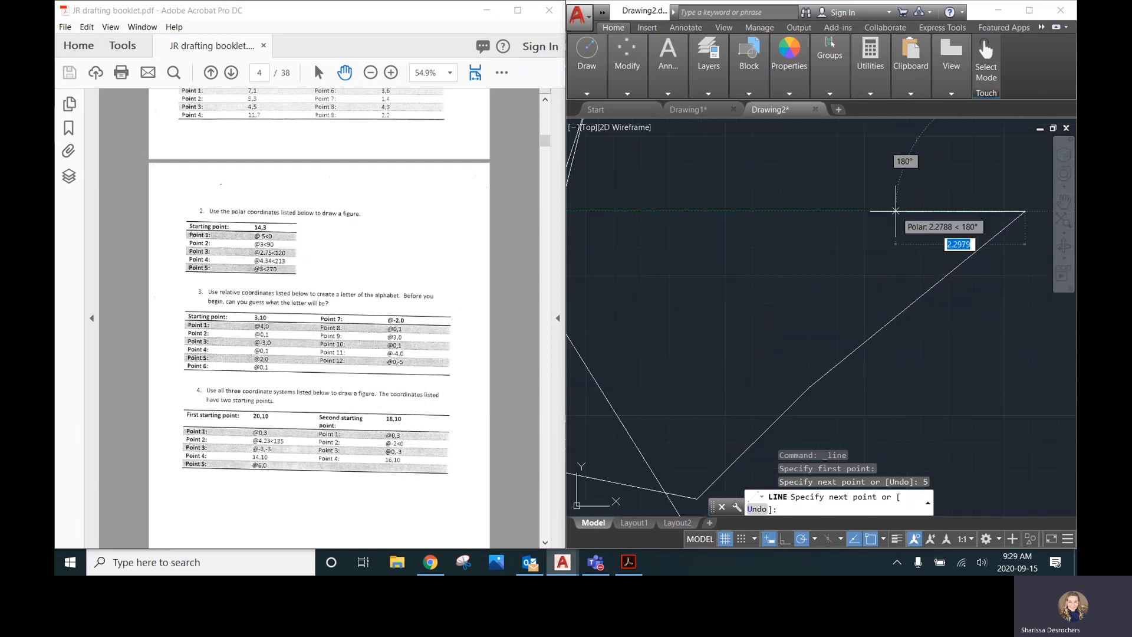
pyautogui.scroll(3, 834, 202)
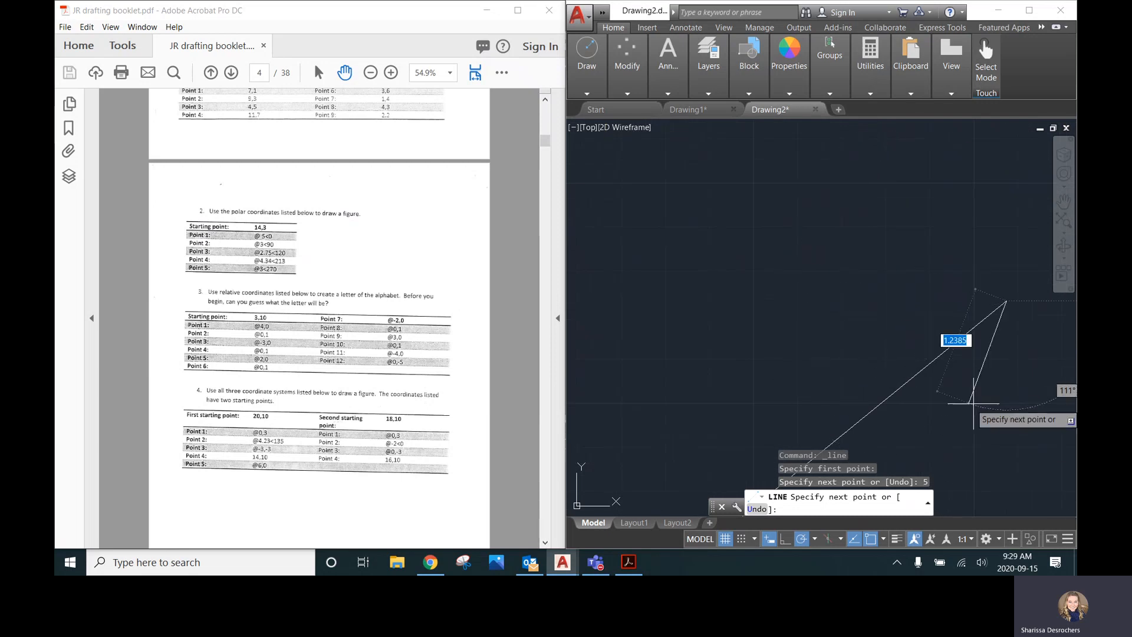
pyautogui.scroll(-5, 838, 206)
pyautogui.scroll(2, 839, 207)
pyautogui.scroll(-2, 837, 202)
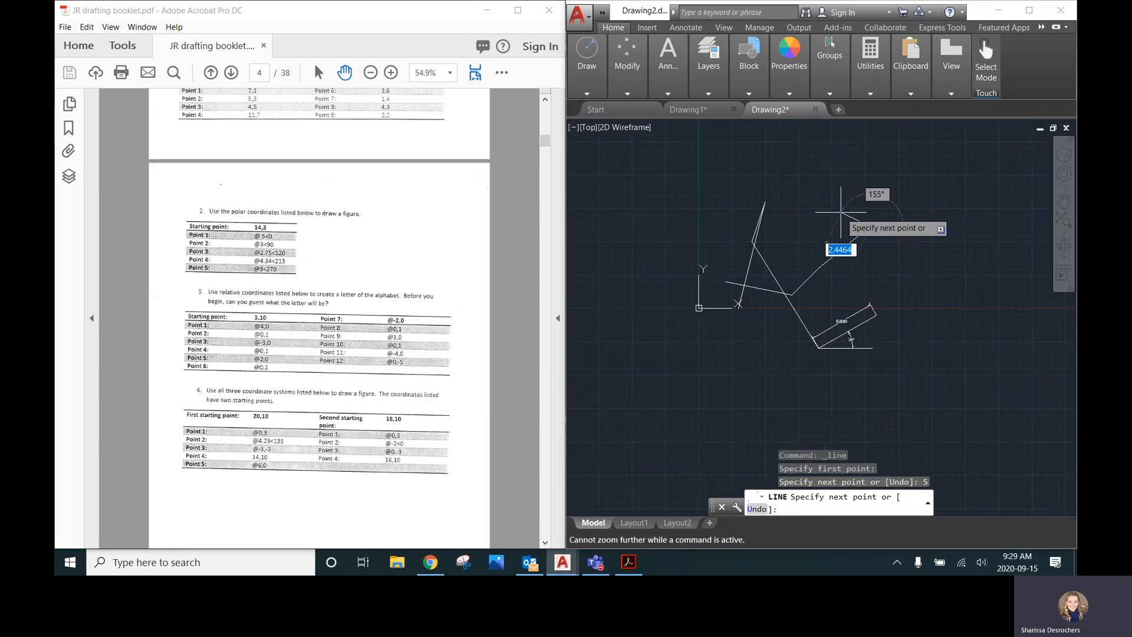
pyautogui.scroll(4, 910, 197)
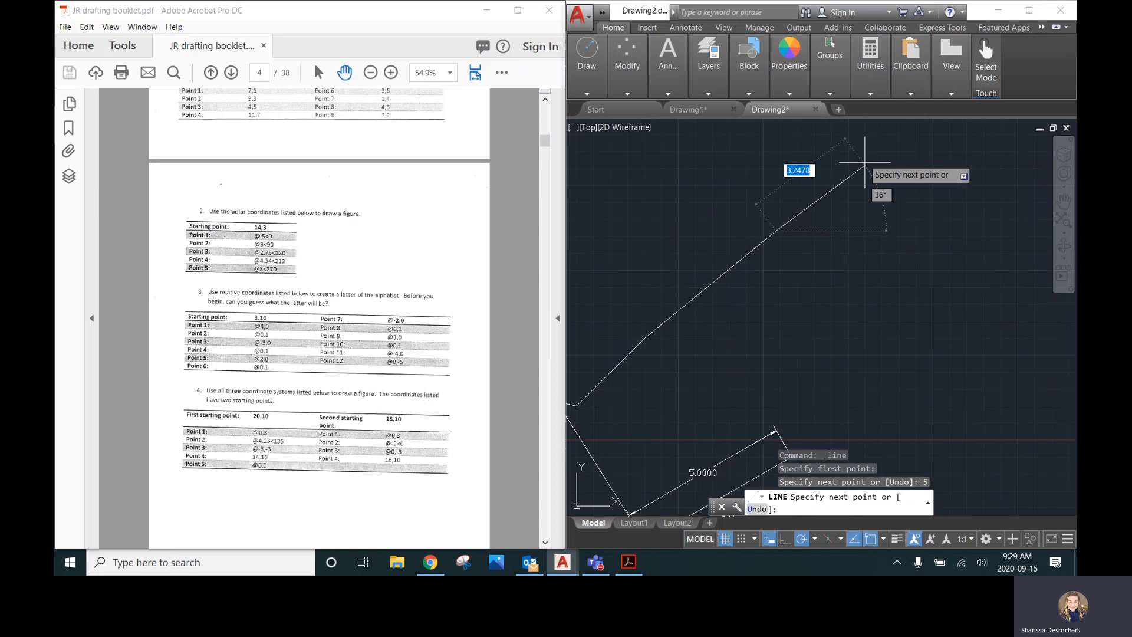
pyautogui.scroll(2, 865, 148)
pyautogui.scroll(2, 865, 147)
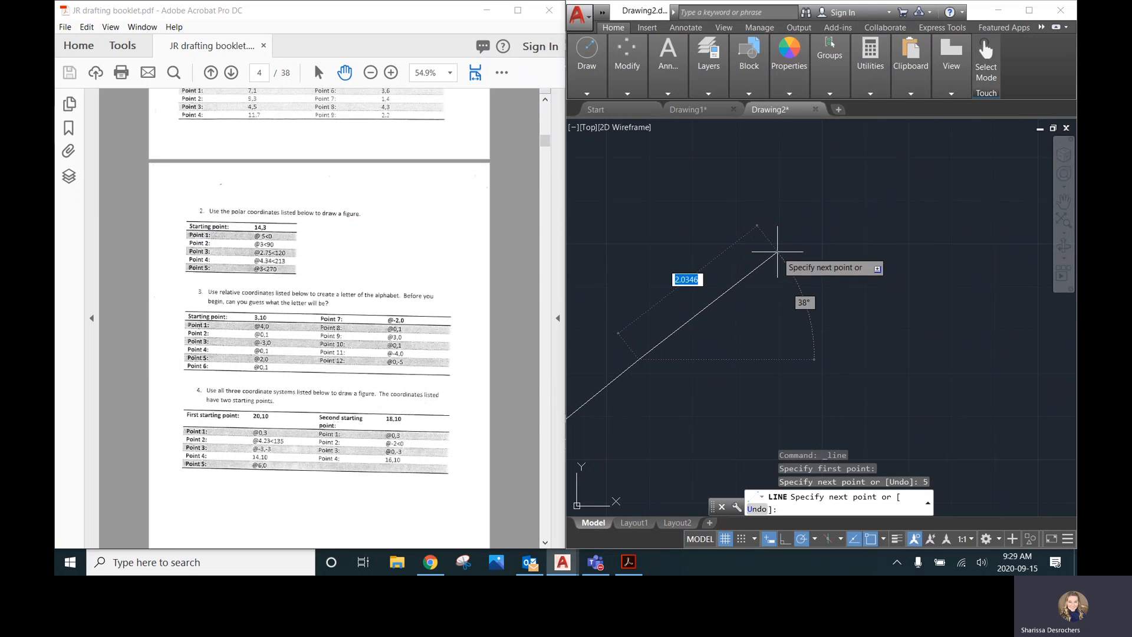
pyautogui.write('@')
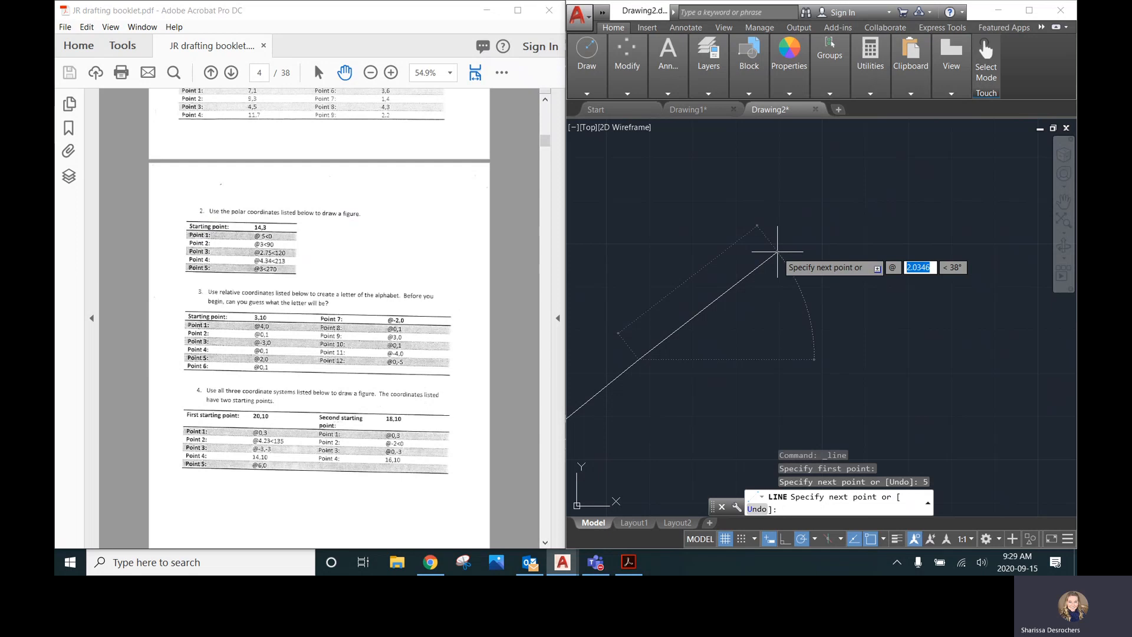
pyautogui.write('6')
pyautogui.press('Tab')
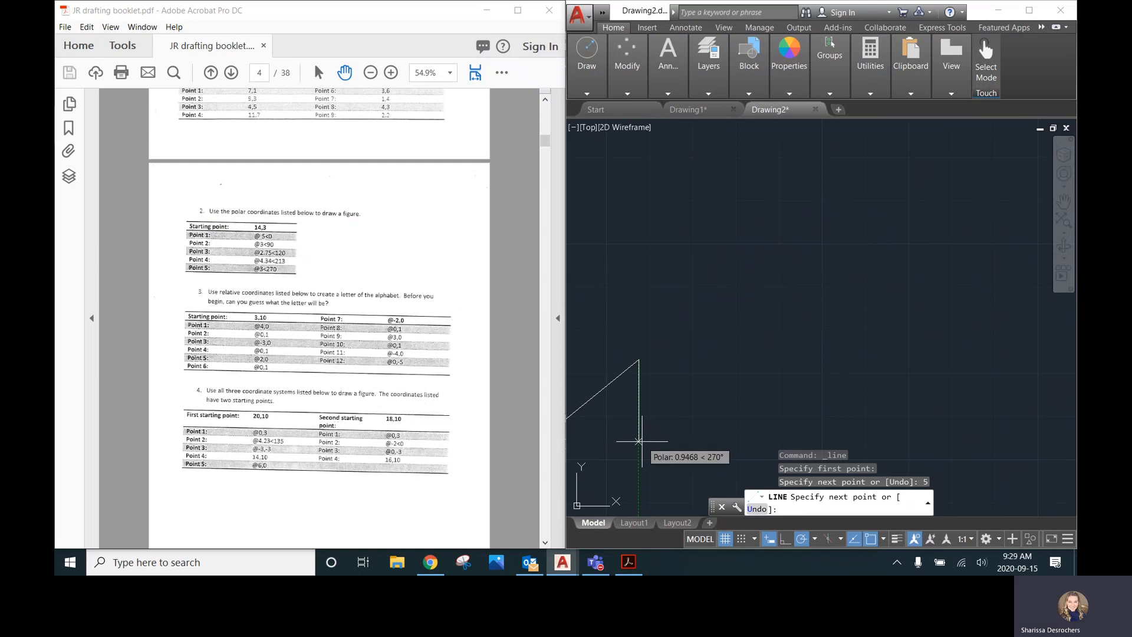
pyautogui.write('@6<270')
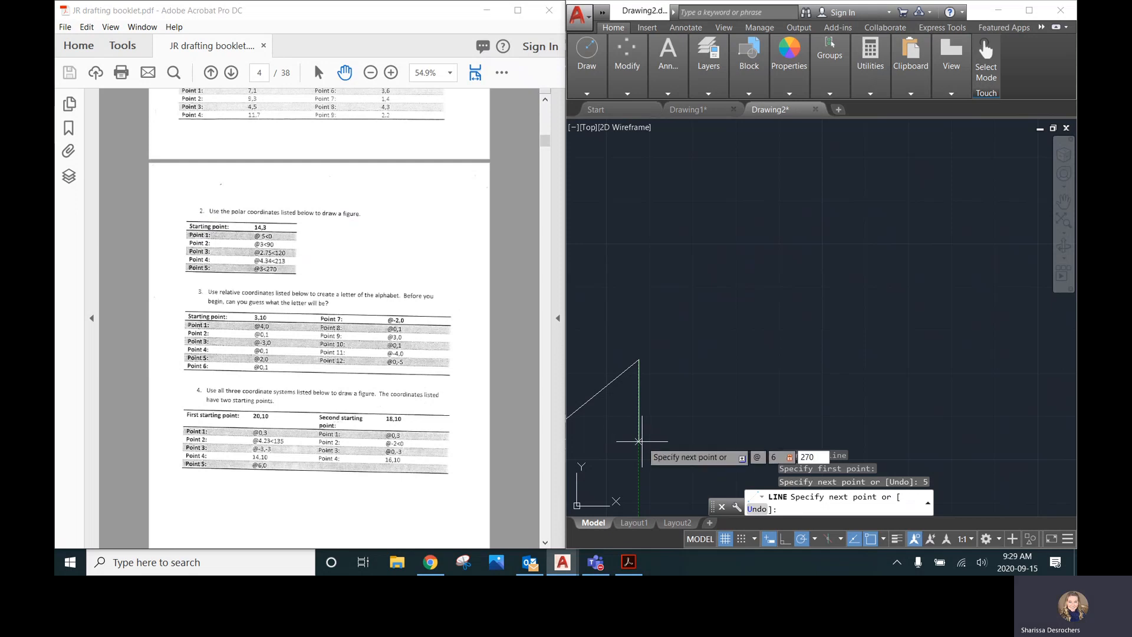
pyautogui.press('Return')
pyautogui.scroll(-8, 642, 440)
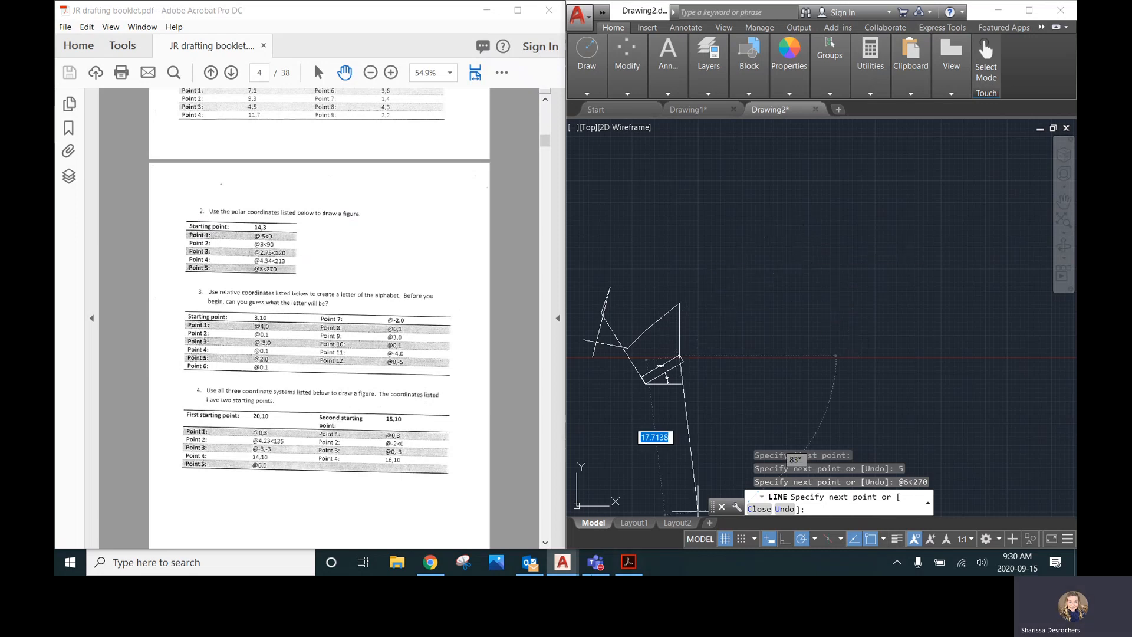
pyautogui.click(596, 561)
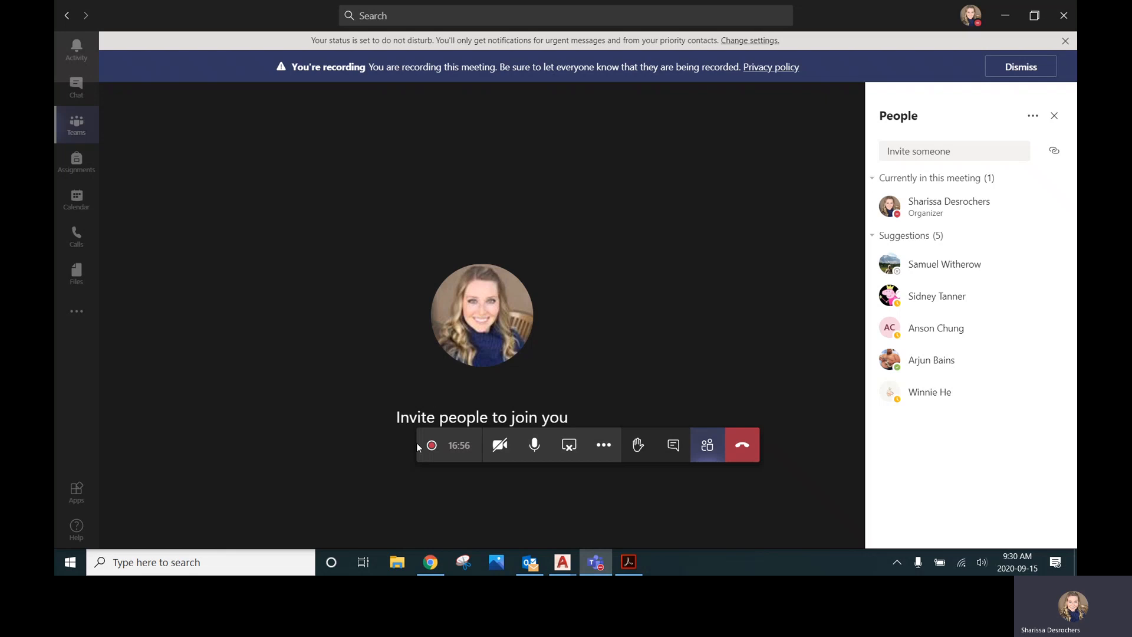
pyautogui.moveTo(439, 452)
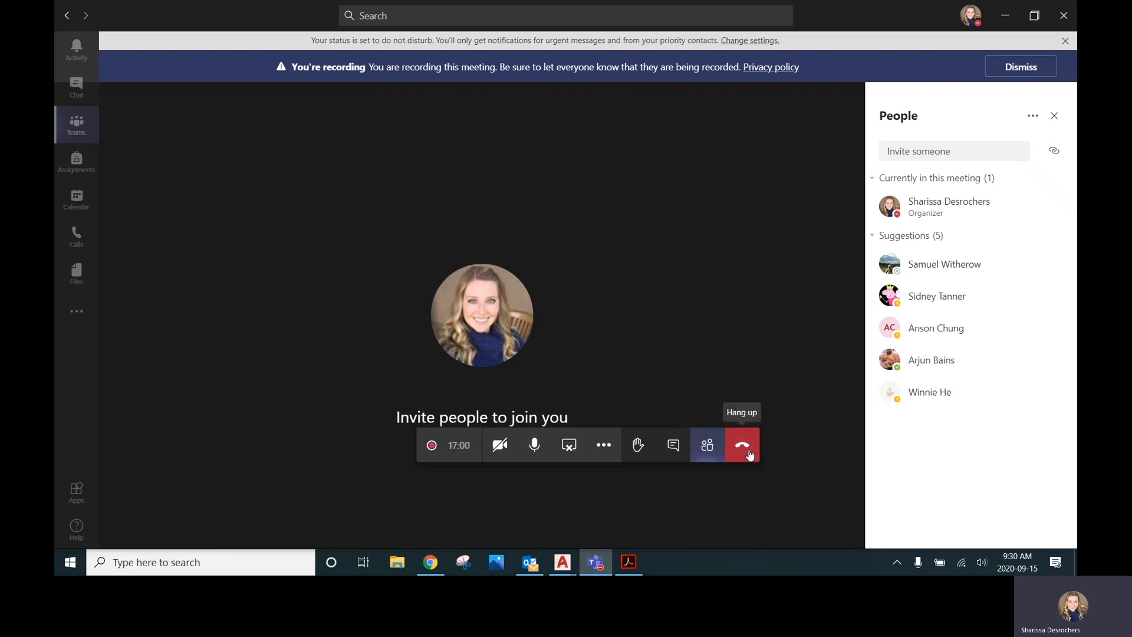
pyautogui.click(563, 564)
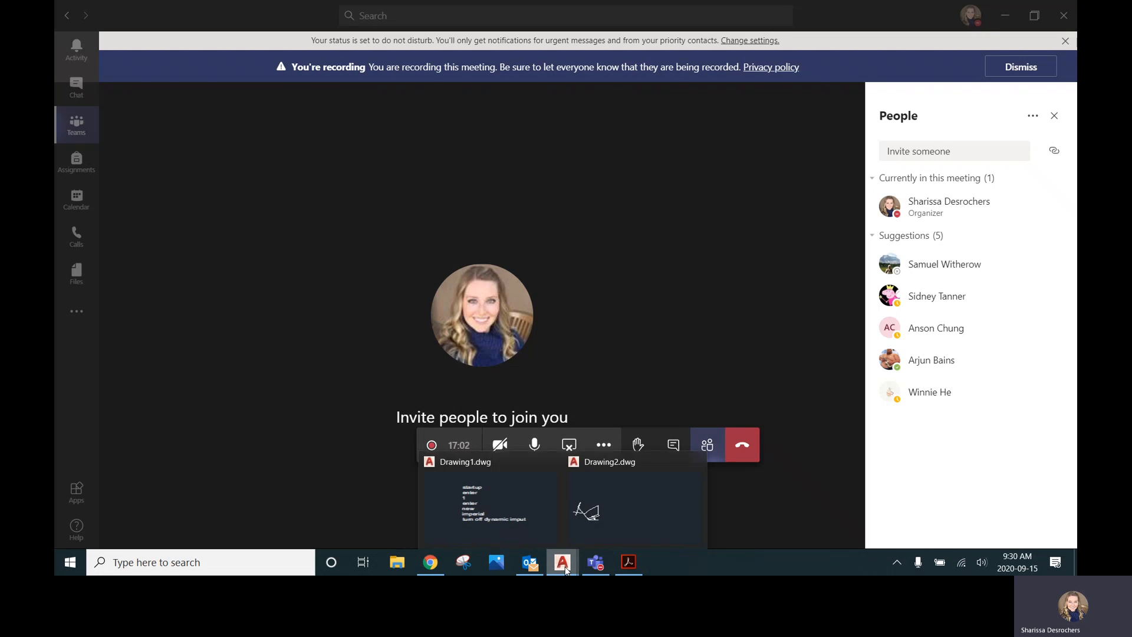
pyautogui.click(633, 494)
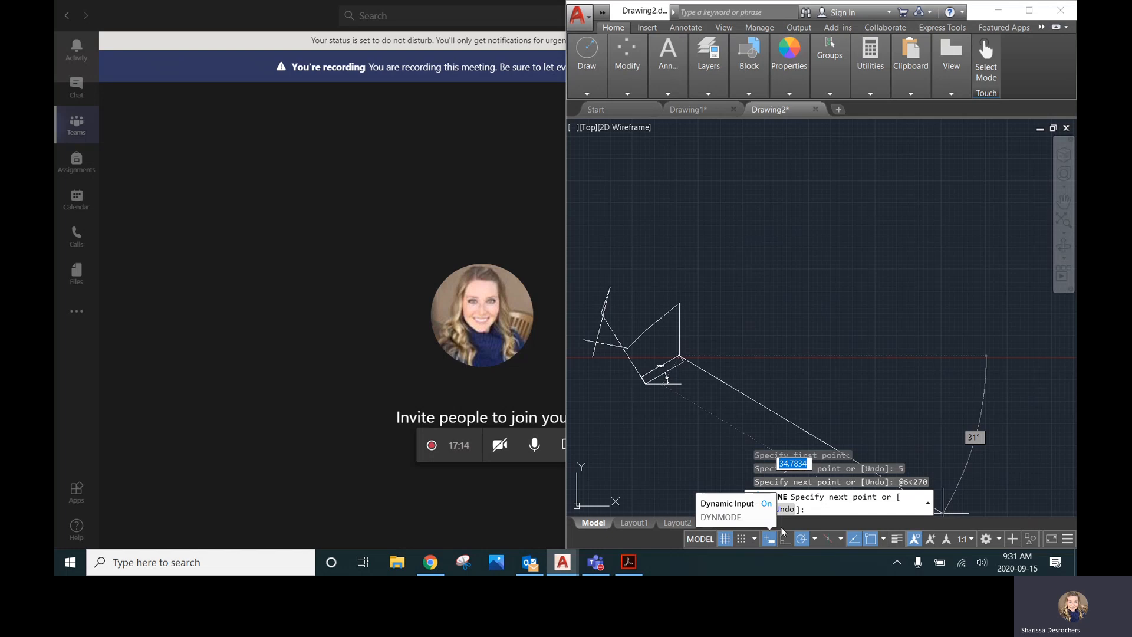
pyautogui.click(1068, 540)
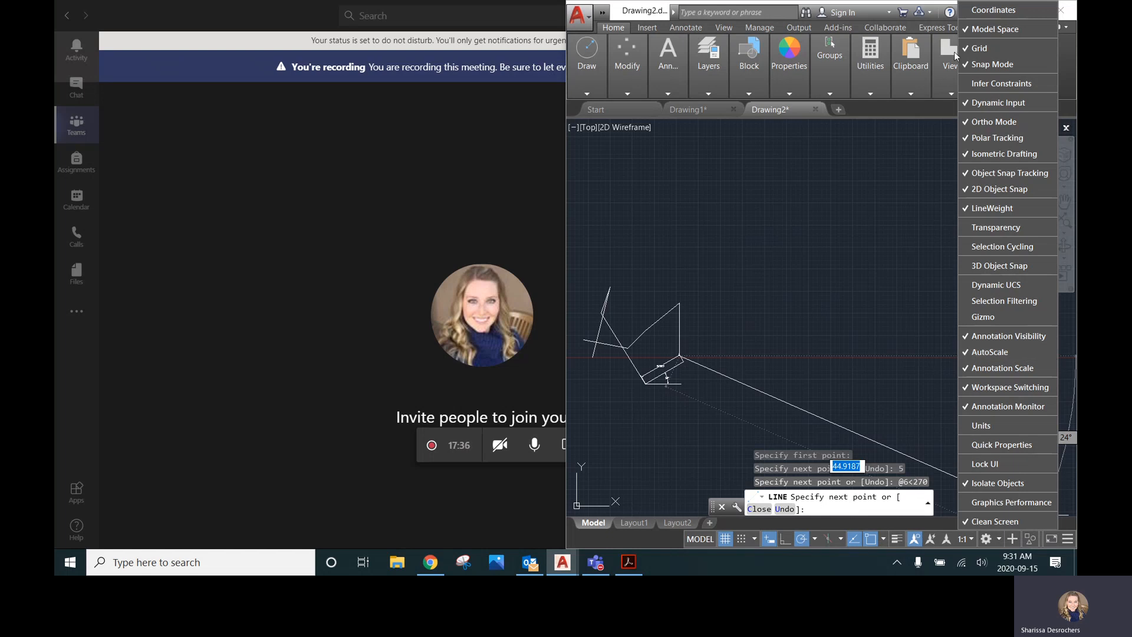
pyautogui.click(1067, 540)
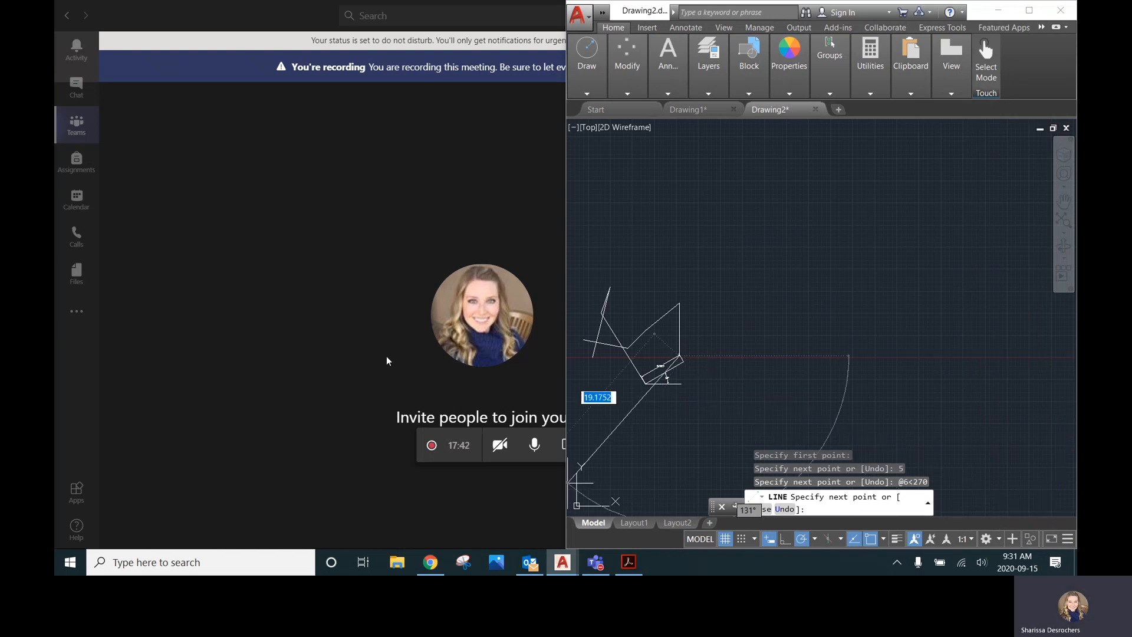
pyautogui.click(387, 337)
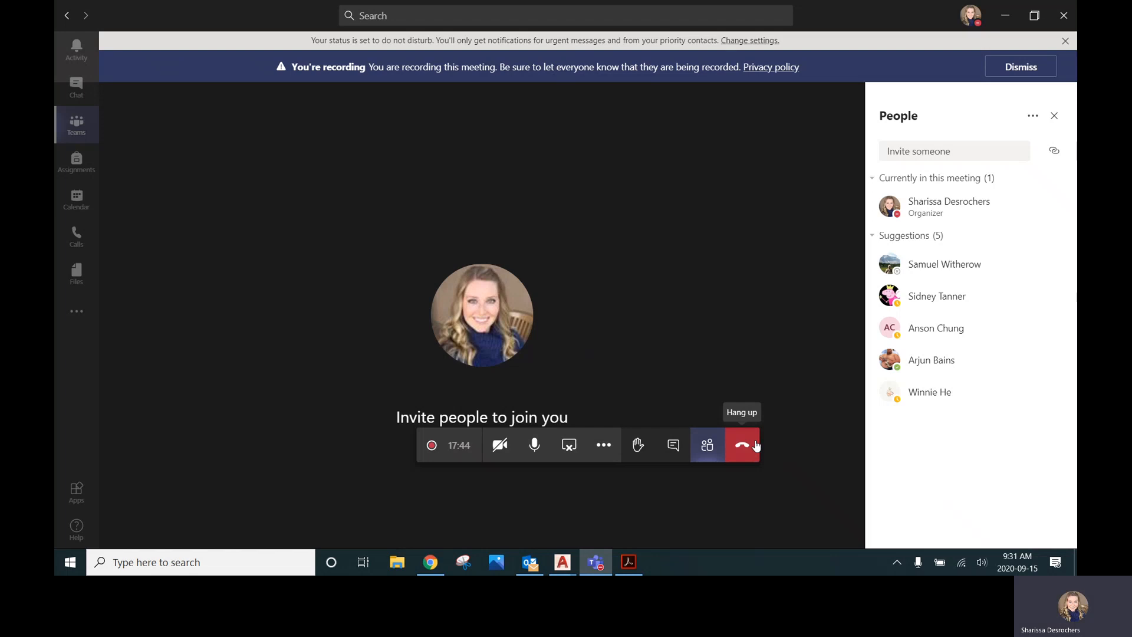
pyautogui.click(603, 445)
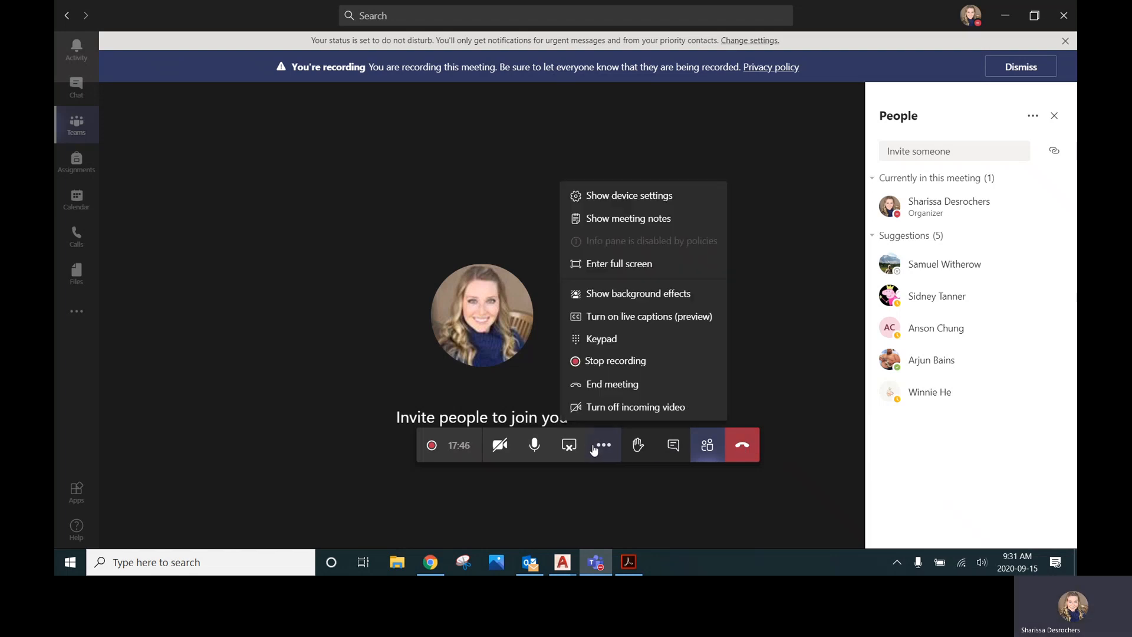
pyautogui.click(610, 365)
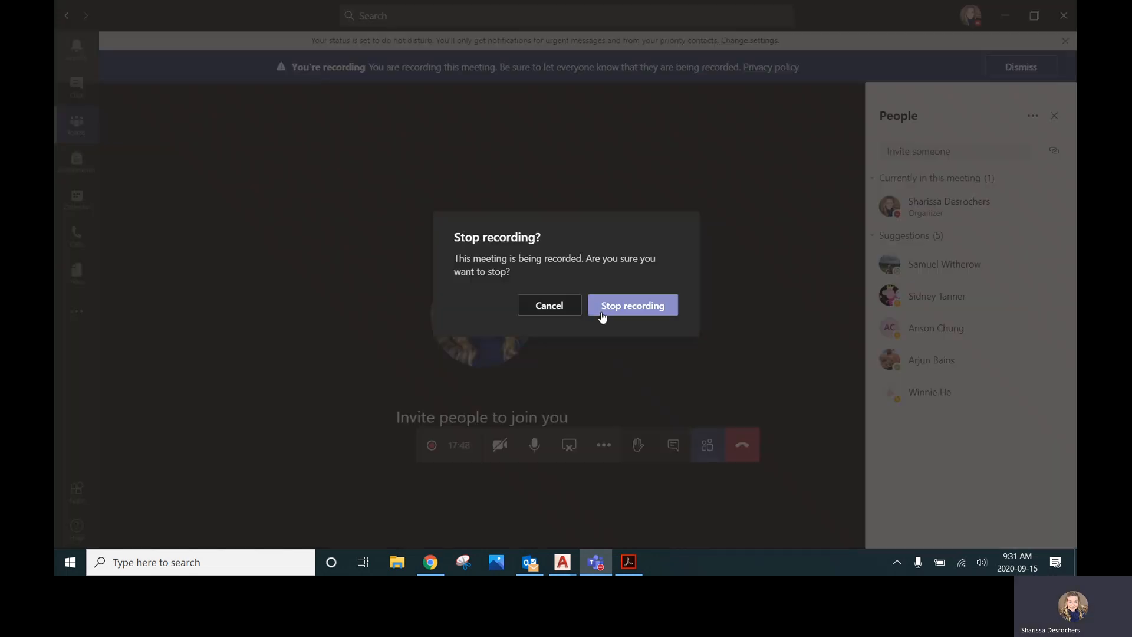